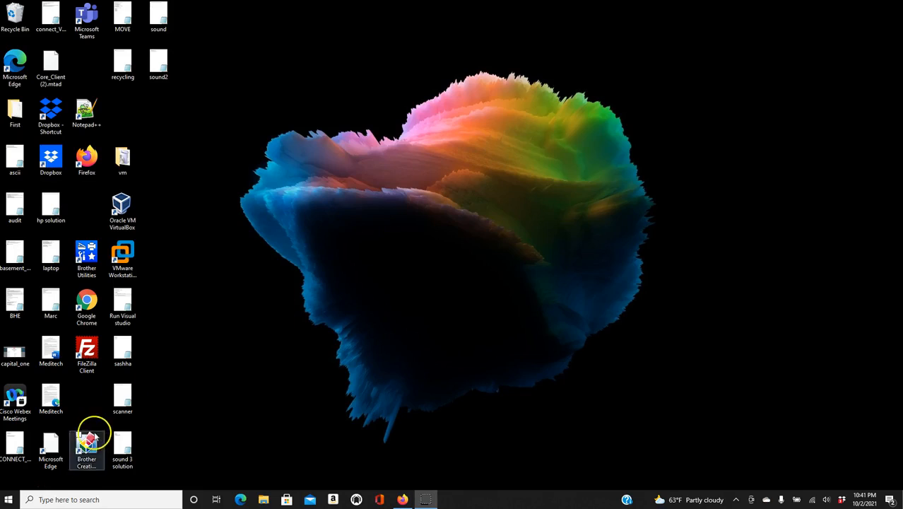
- Open the Windows Settings and go to the microphone privacy settings
left_click(71, 498)
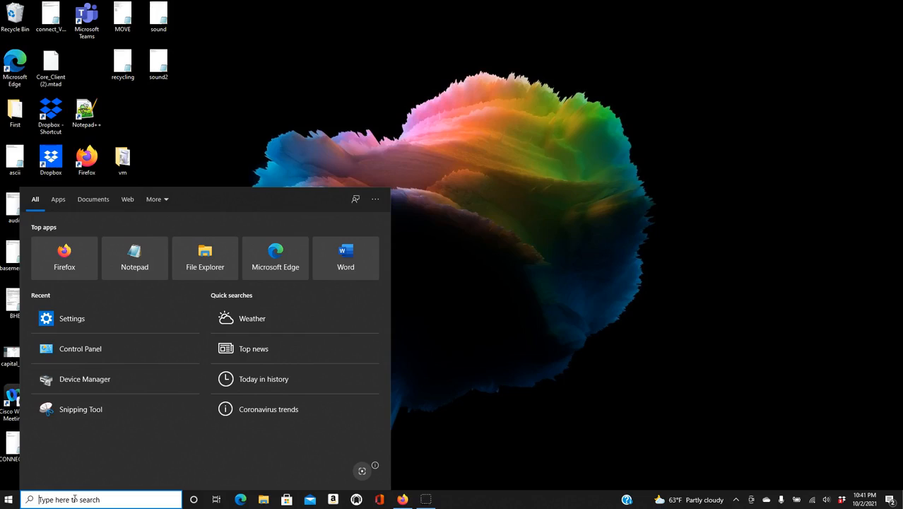
type("settings")
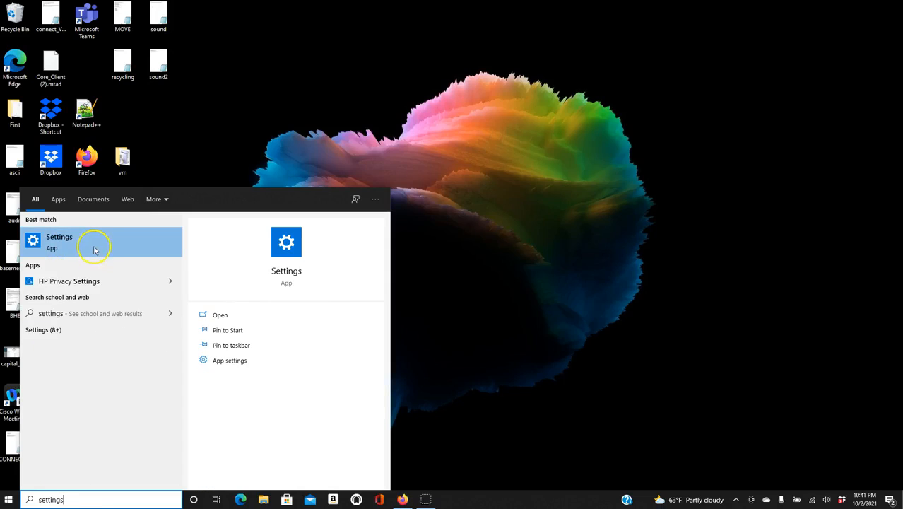
left_click(70, 239)
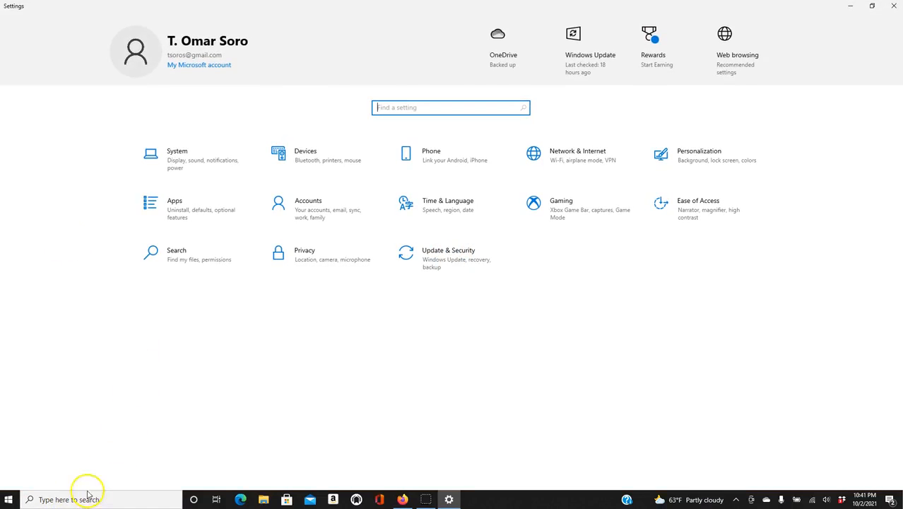
left_click(306, 252)
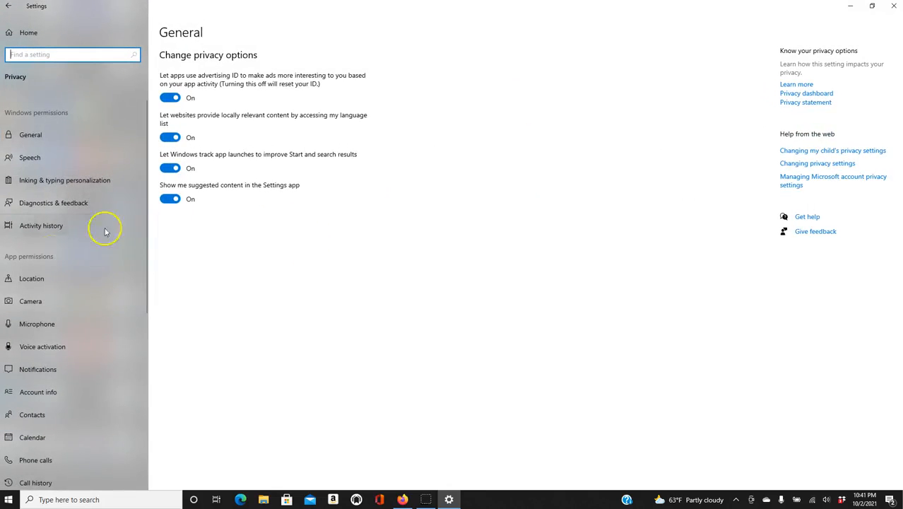
left_click(36, 325)
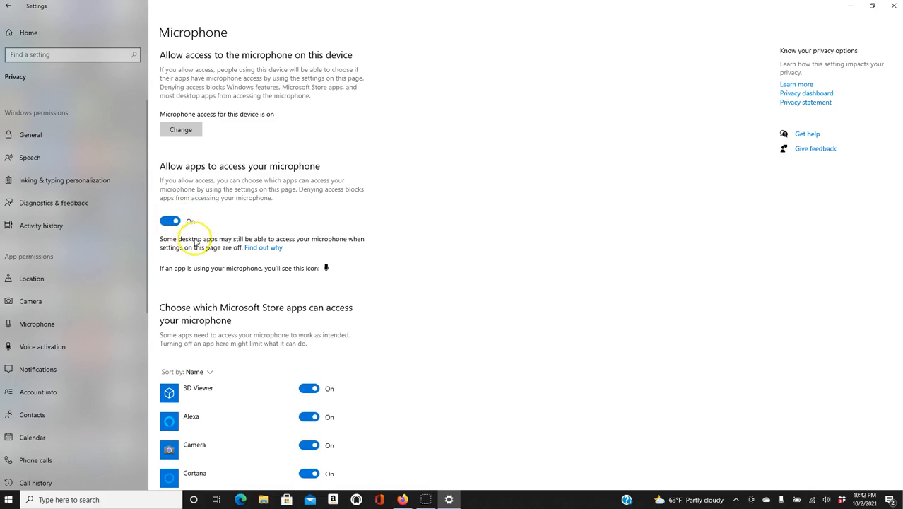
- Check which apps are allowed to access the microphone, then close Settings
scroll(258, 243, "down", 4)
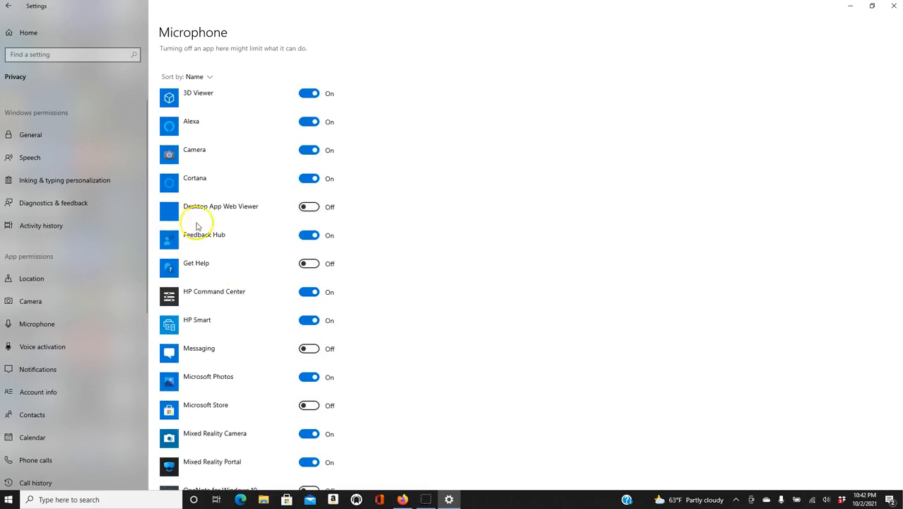
scroll(205, 282, "down", 1)
scroll(201, 280, "up", 2)
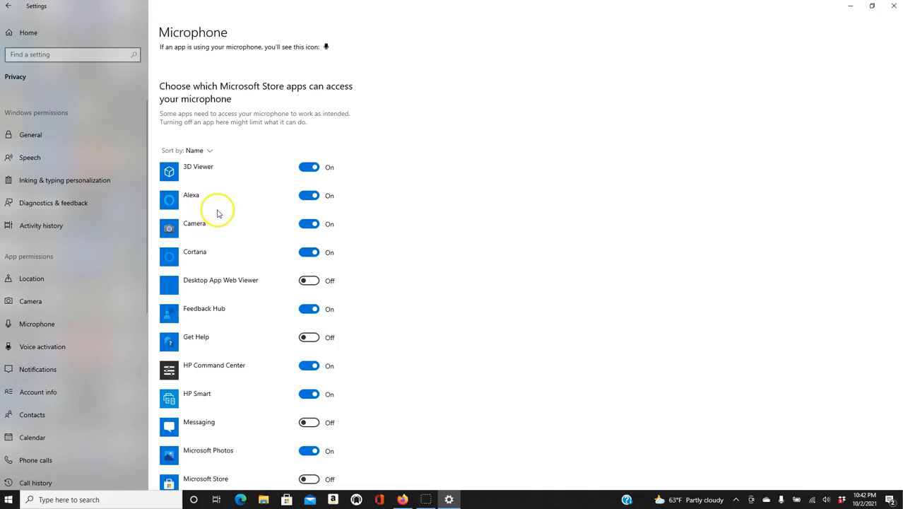
scroll(214, 219, "down", 4)
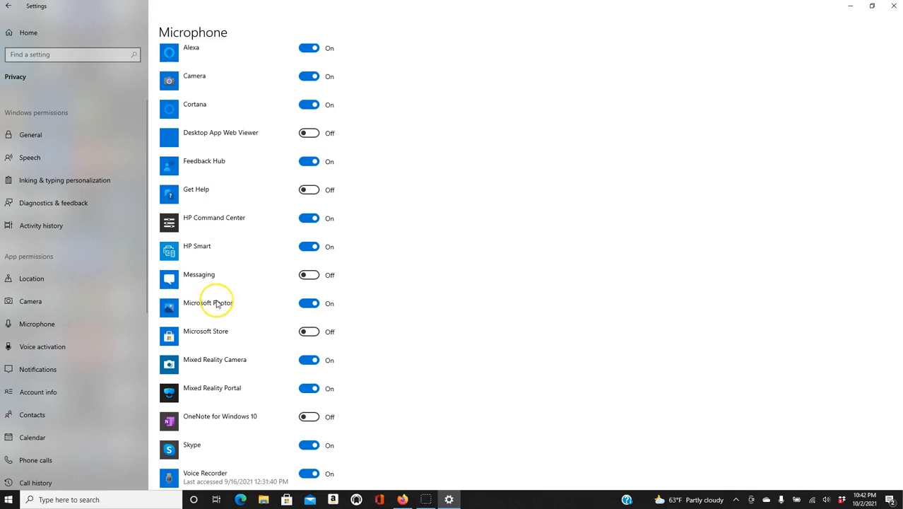
scroll(214, 304, "up", 10)
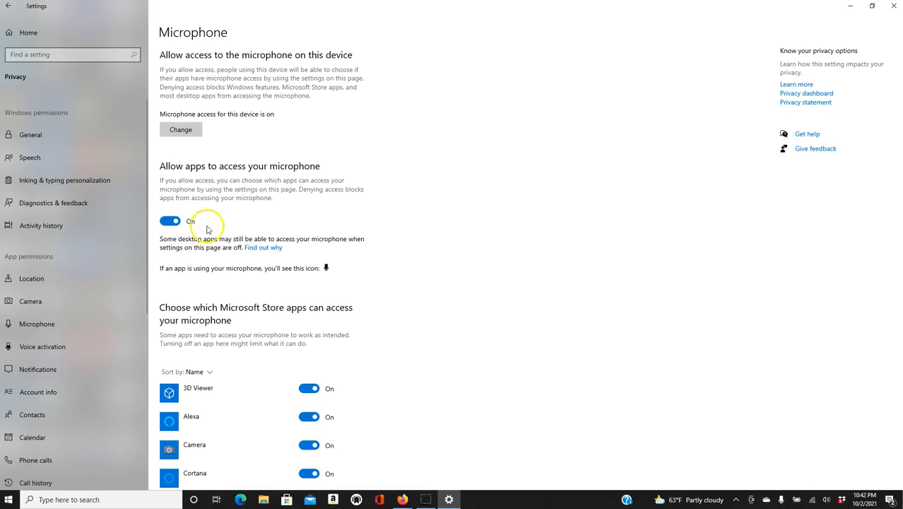
left_click(10, 10)
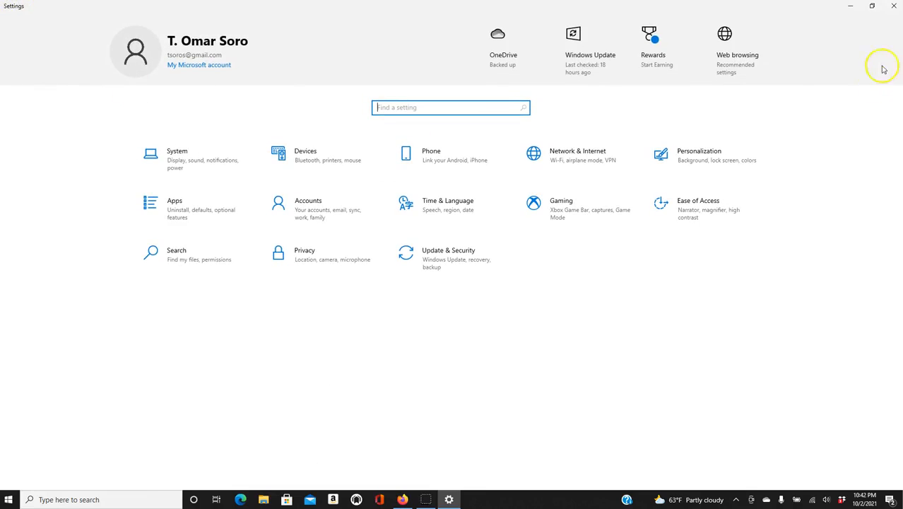
left_click(895, 7)
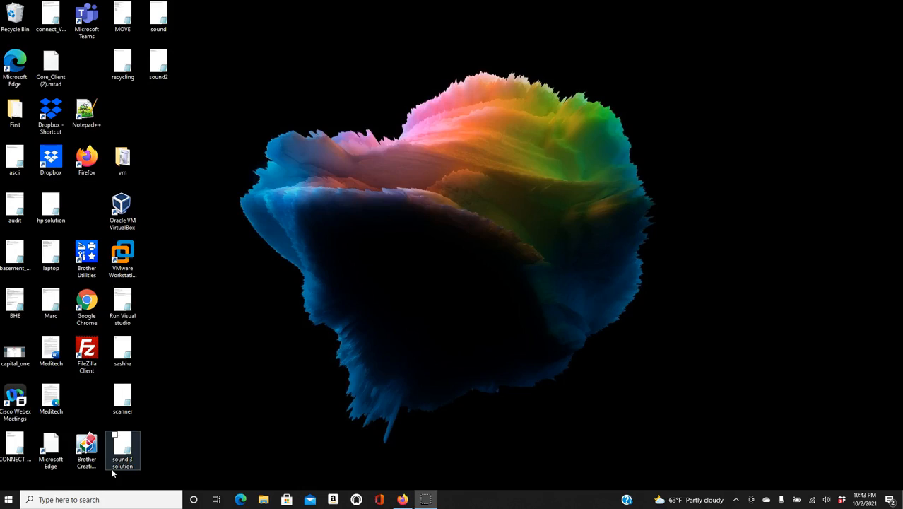
- Reopen Settings and open the Sound Control Panel from the system's sound settings
left_click(71, 500)
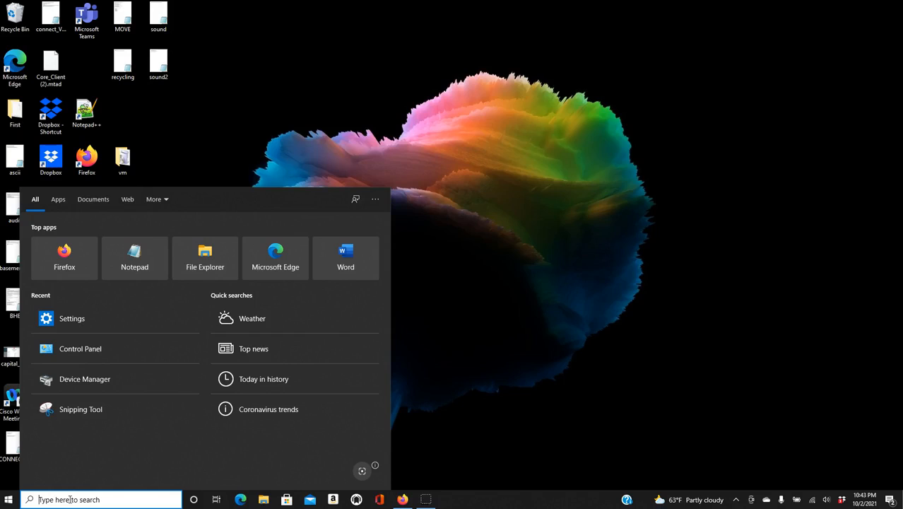
type("settings")
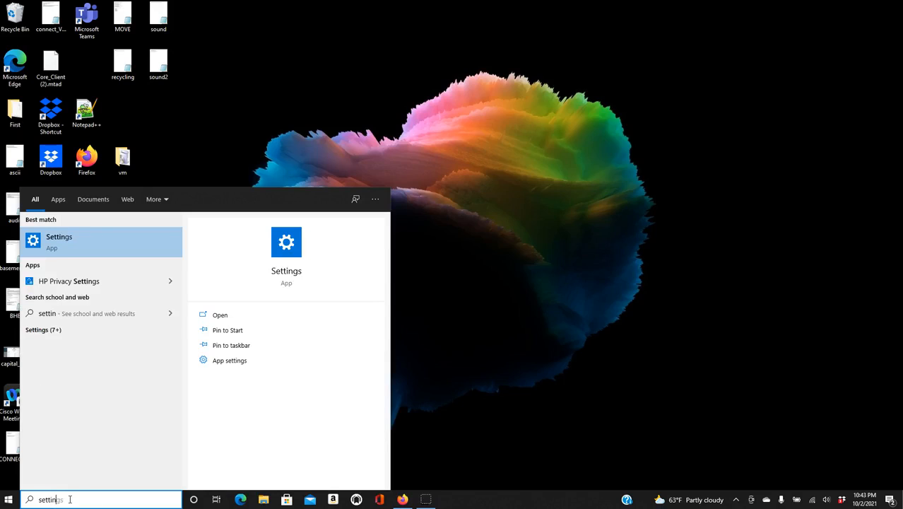
left_click(61, 239)
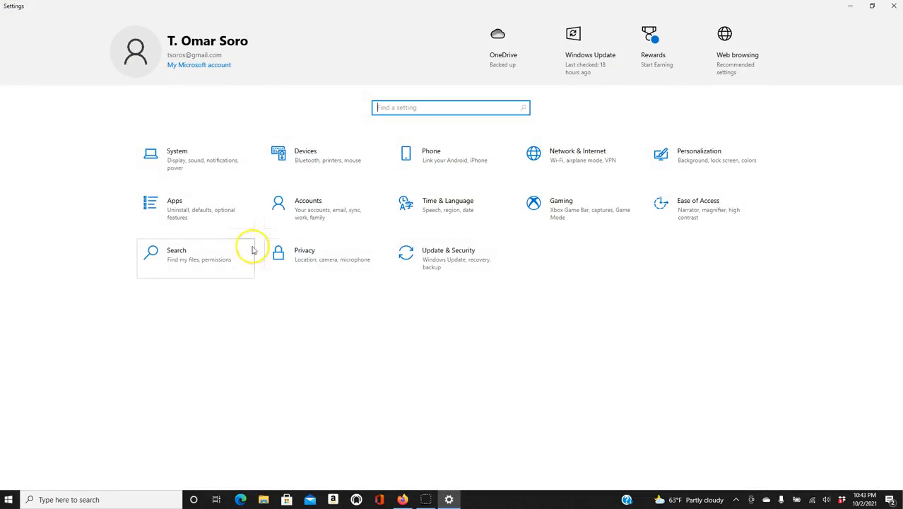
left_click(192, 164)
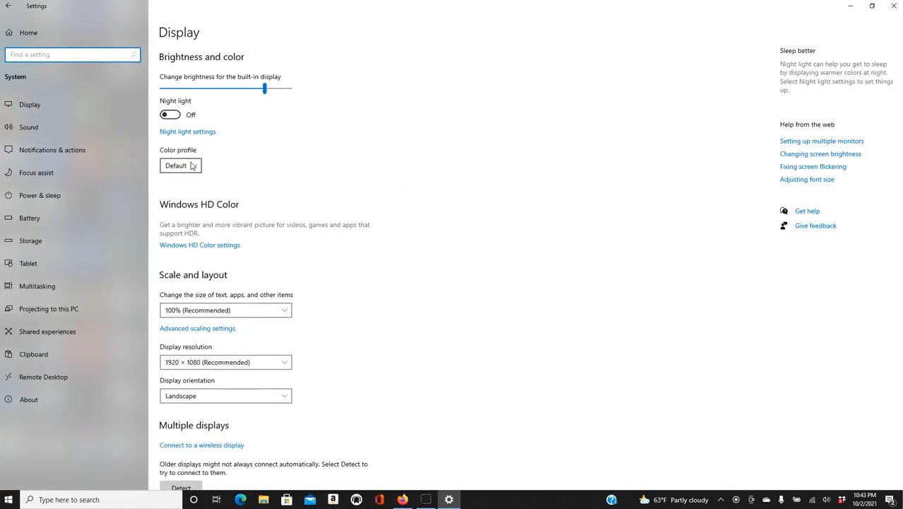
left_click(26, 128)
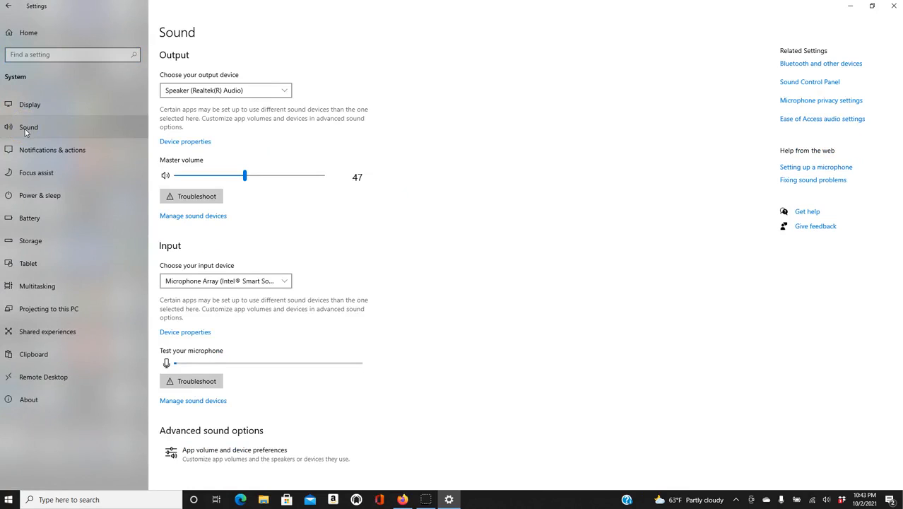
left_click(817, 84)
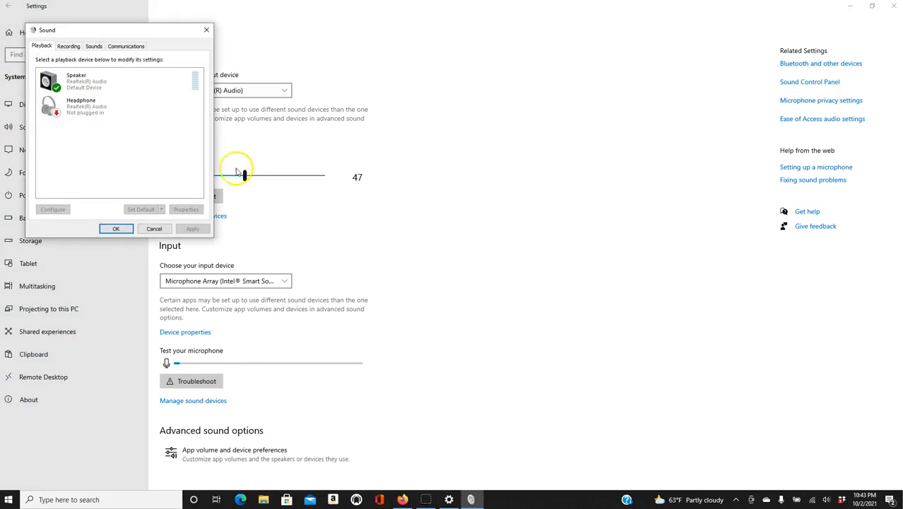
- Look through the recording devices, system sounds and communications settings in the Sound dialog
left_click_drag(96, 30, 188, 58)
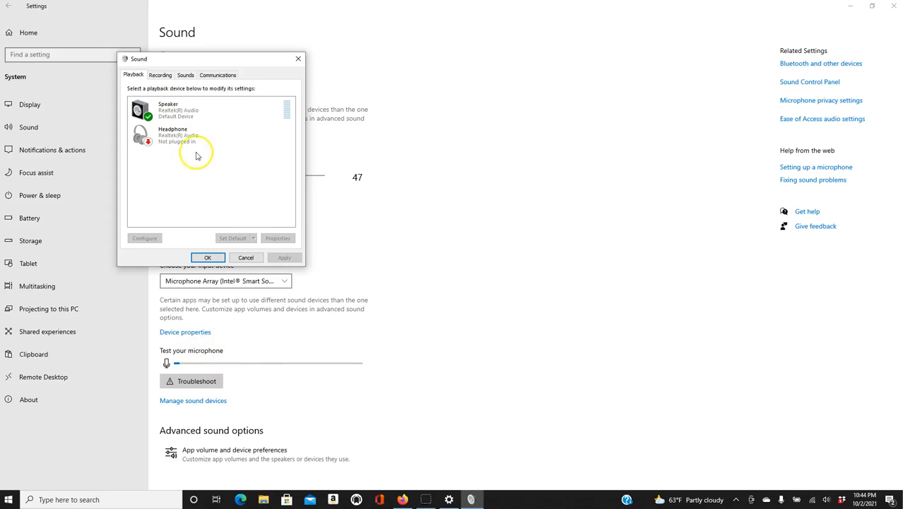
left_click(157, 76)
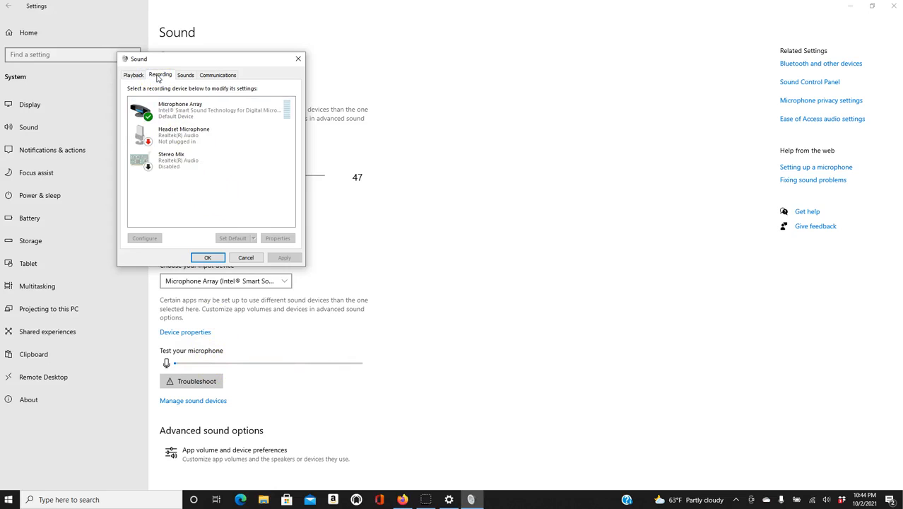
left_click(247, 106)
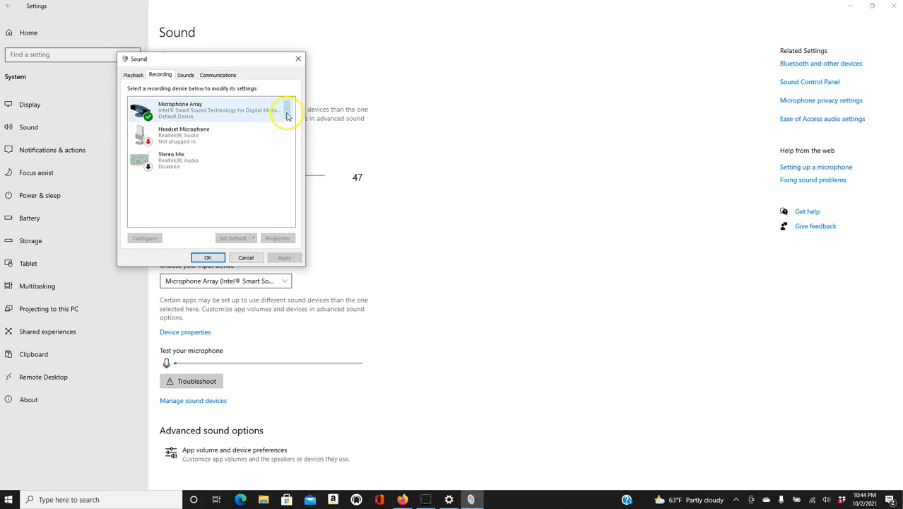
left_click(186, 75)
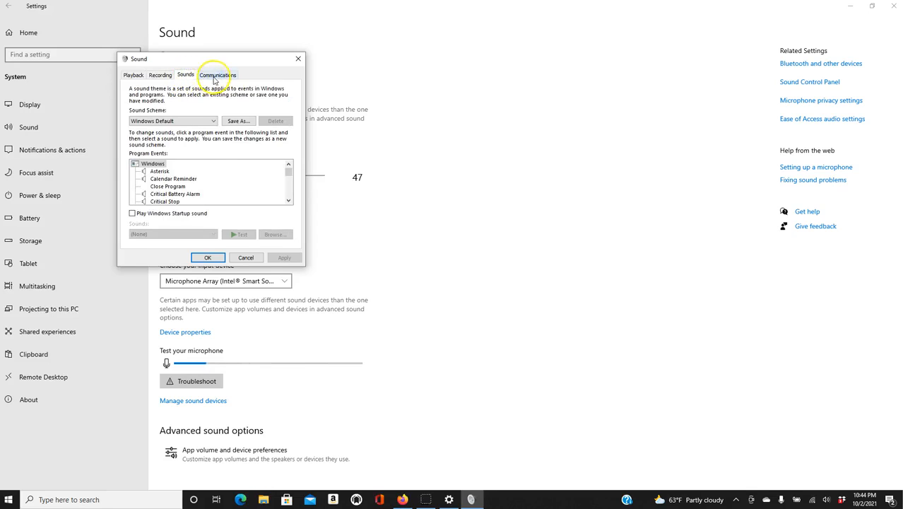
left_click(217, 75)
- Open the level settings of the Microphone Array recording device and toggle its mute, leaving it unmuted
left_click(161, 76)
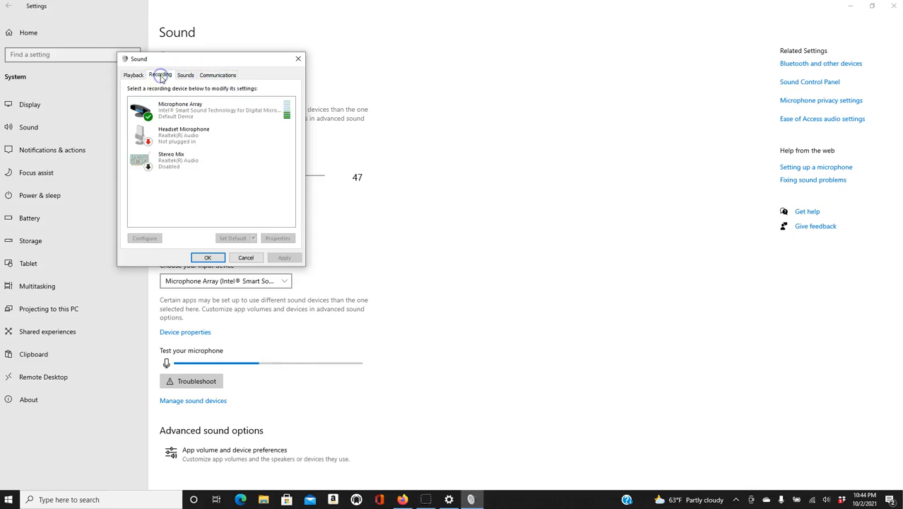
left_click(188, 106)
left_click(276, 237)
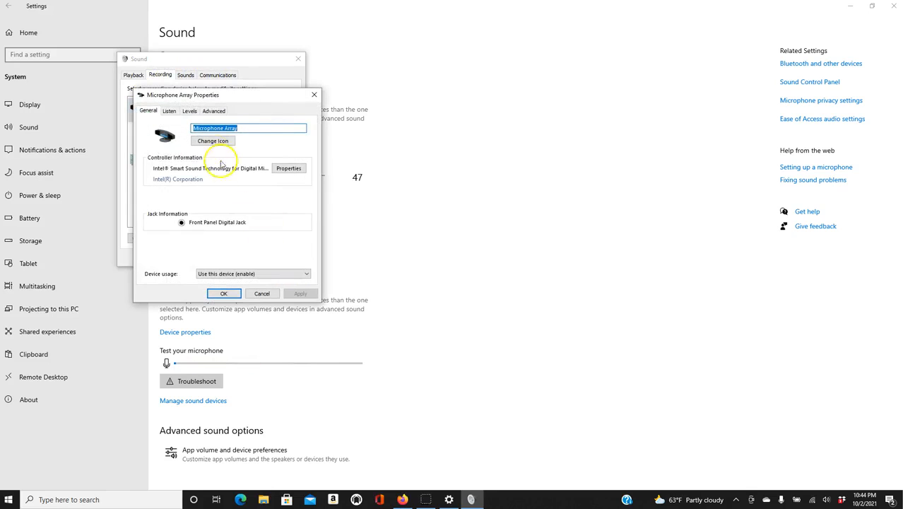
left_click(189, 111)
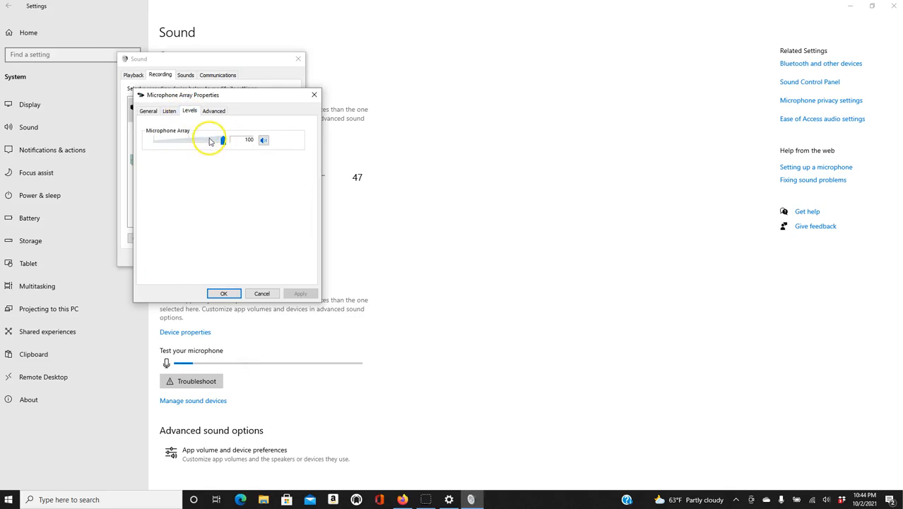
left_click(264, 141)
left_click(264, 141)
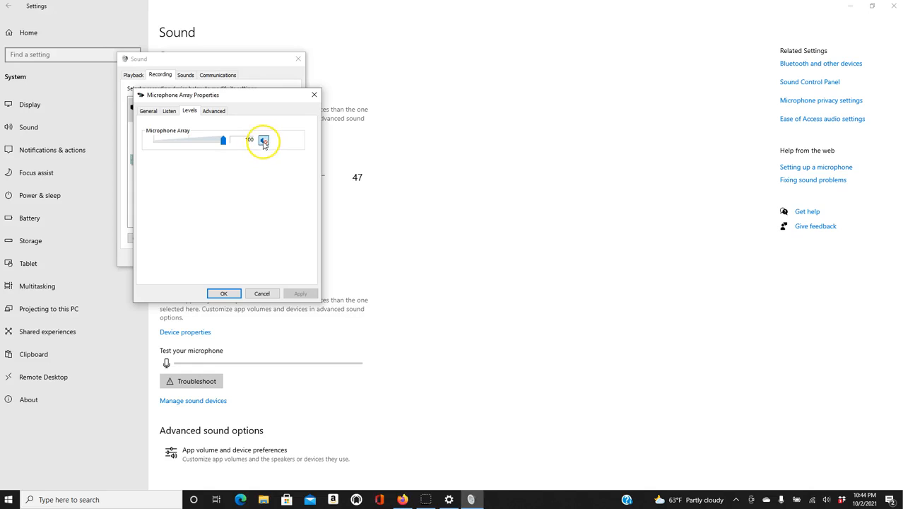
left_click(264, 142)
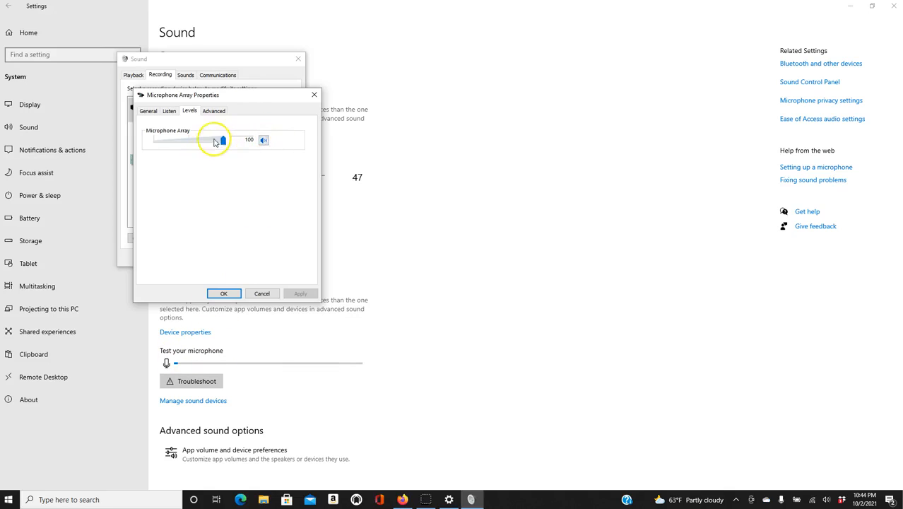
- Review the Microphone Array's listen, general and level properties, then close its properties and the Sound dialog
left_click(169, 112)
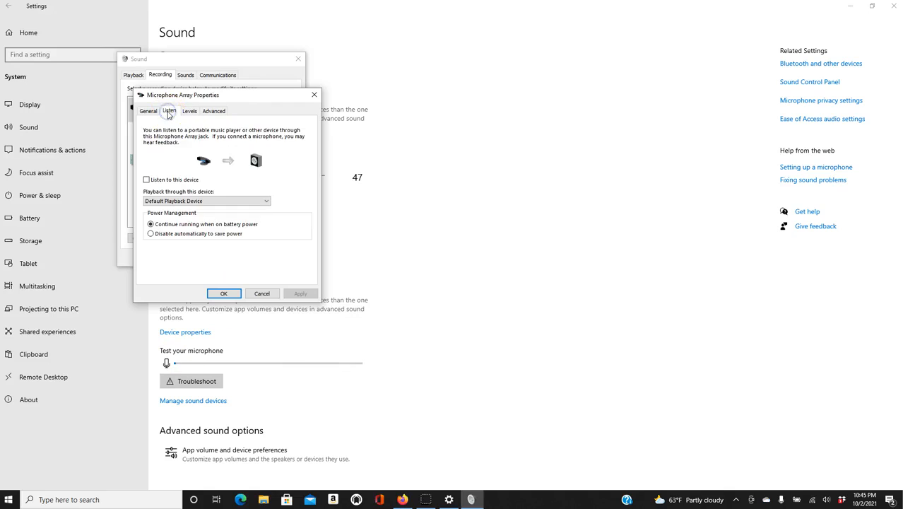
left_click(152, 112)
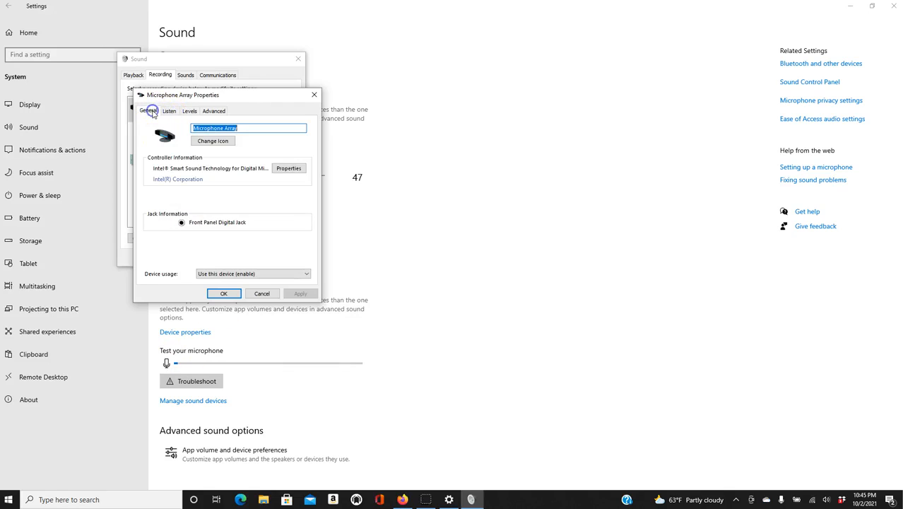
left_click(189, 113)
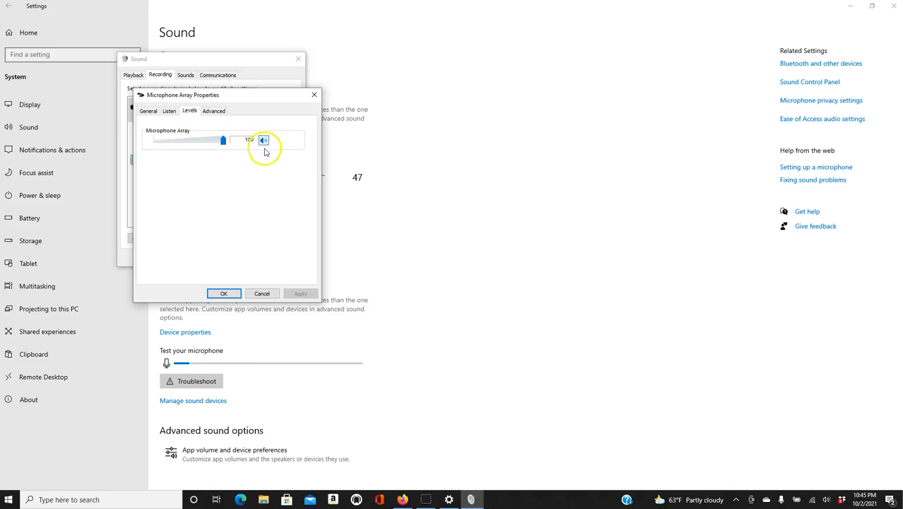
left_click(314, 95)
left_click(182, 120)
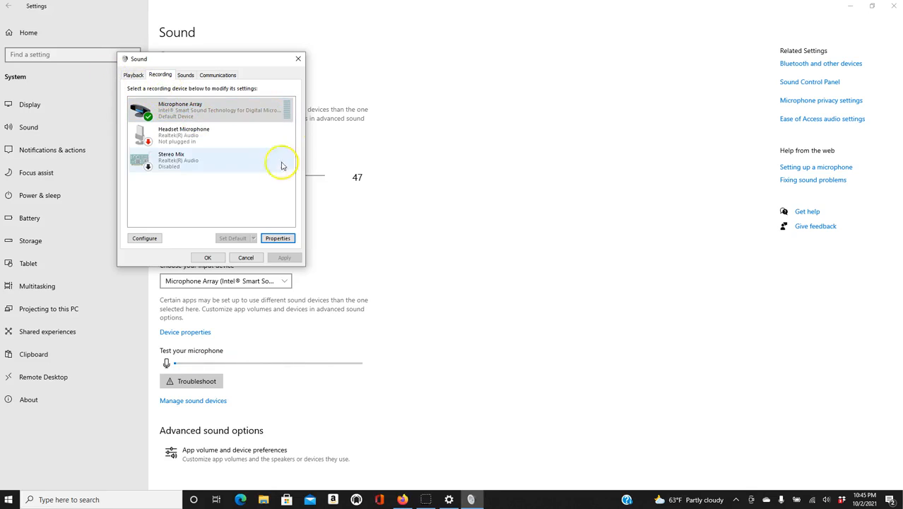
left_click(299, 60)
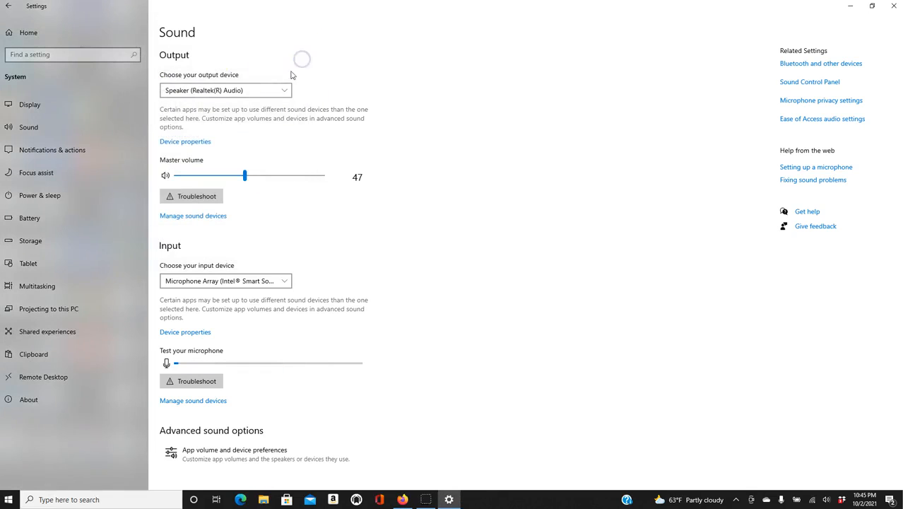
- Return to the system sound settings and reopen the Sound Control Panel's list of recording devices
left_click(8, 8)
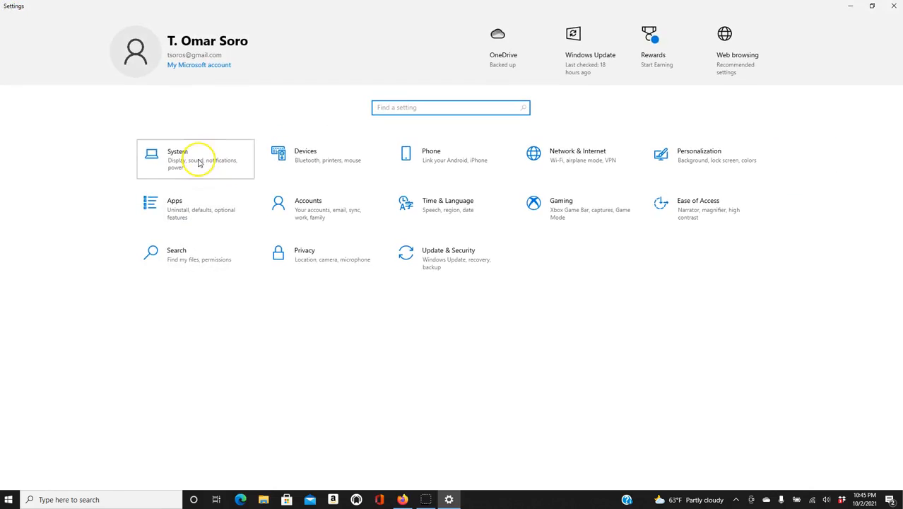
left_click(199, 163)
left_click(21, 125)
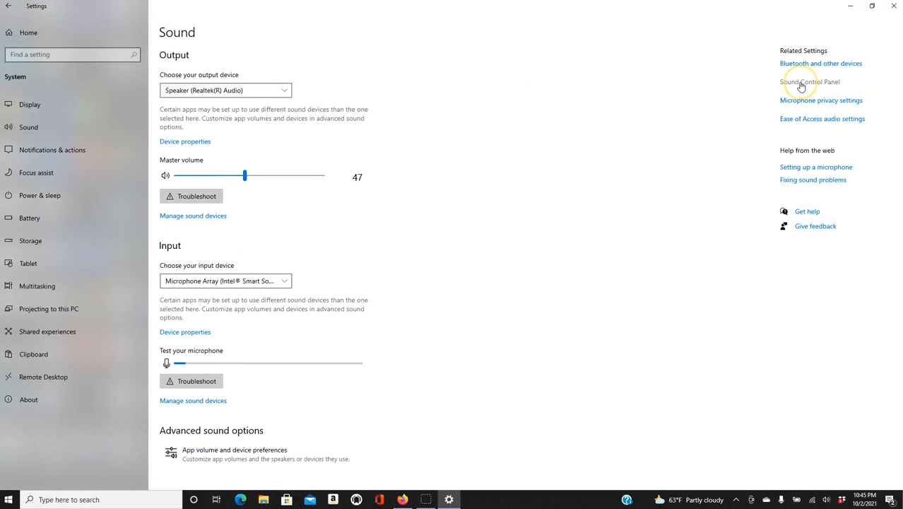
left_click(801, 86)
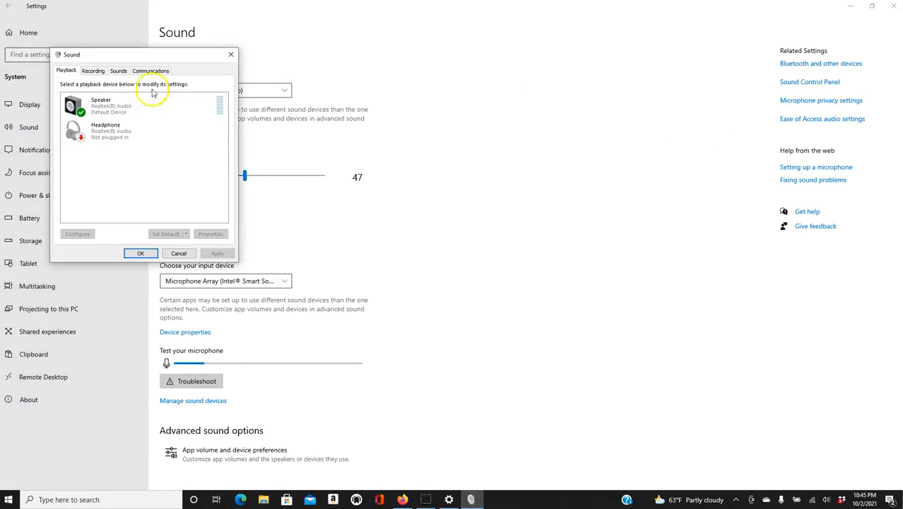
left_click(96, 72)
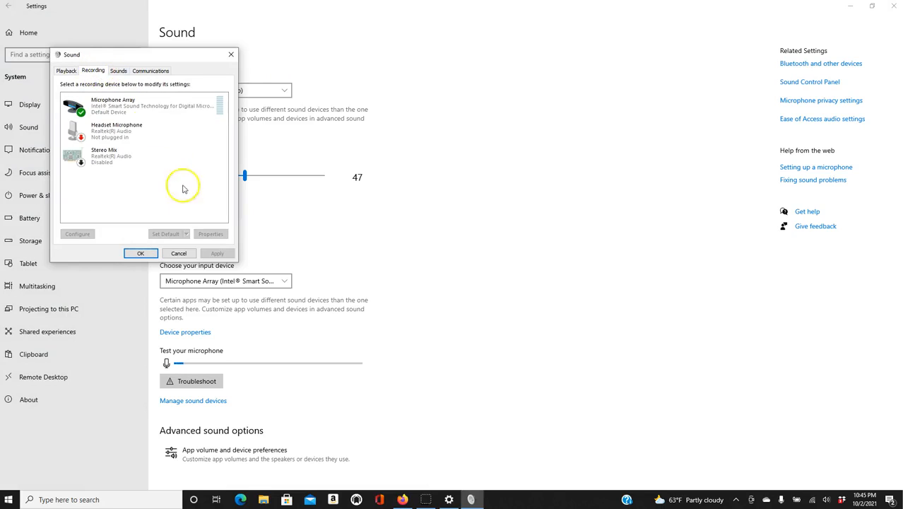
- Check the level settings of the Microphone Array recording device and close its properties
left_click(126, 106)
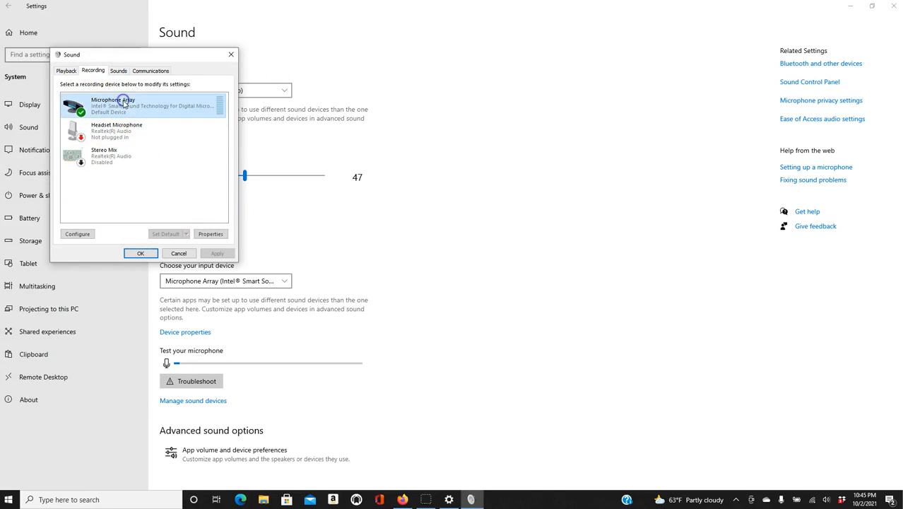
left_click(211, 234)
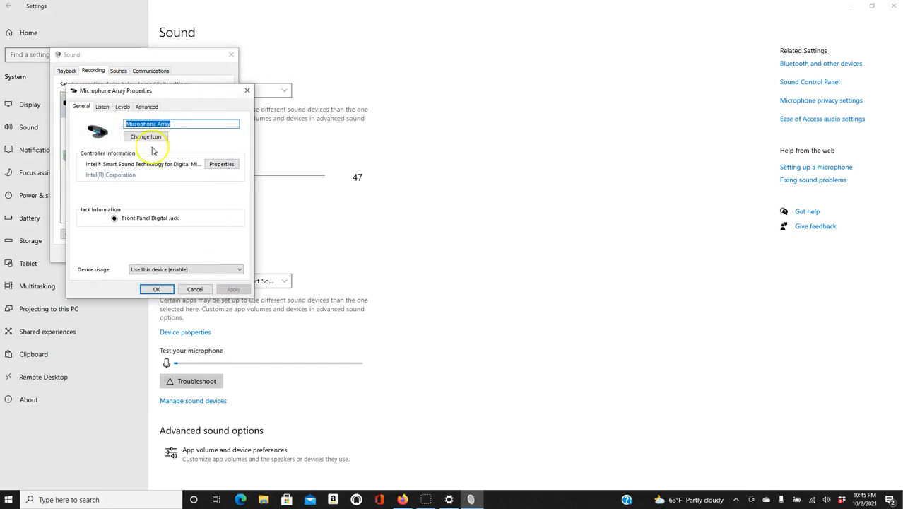
left_click(122, 106)
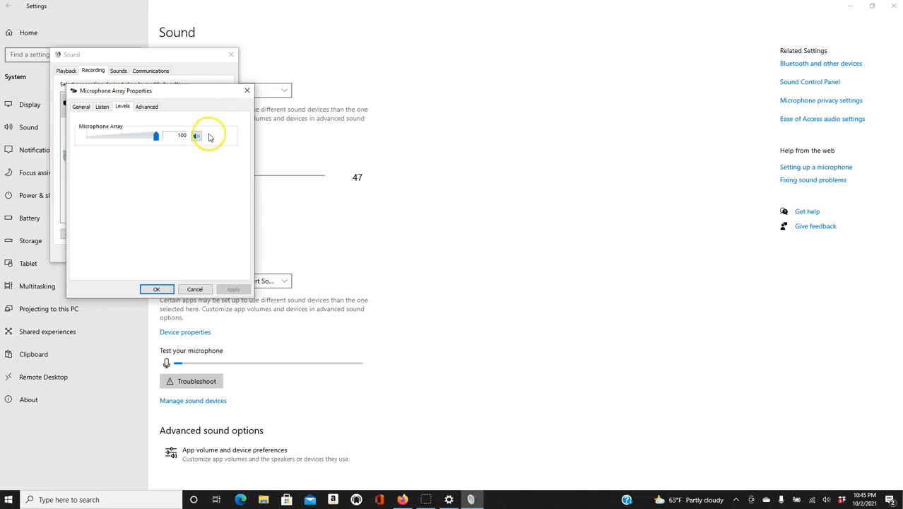
left_click(247, 92)
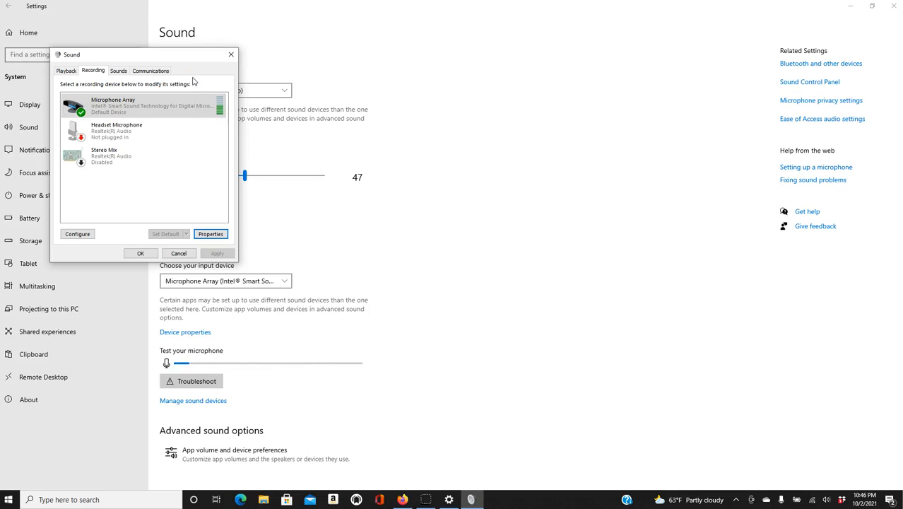
- Move the Sound dialog aside, view the Microphone Array's Speech Recognition configuration, and close that window
left_click_drag(173, 54, 222, 73)
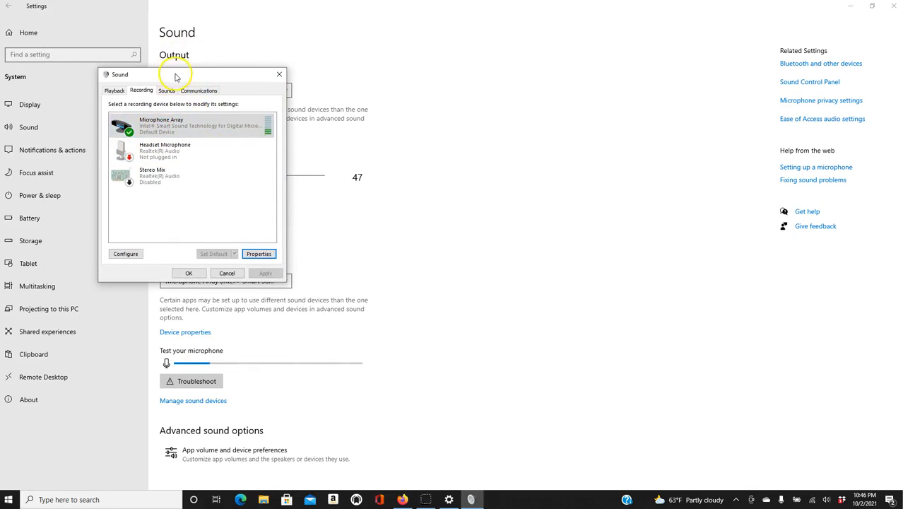
left_click_drag(175, 74, 196, 74)
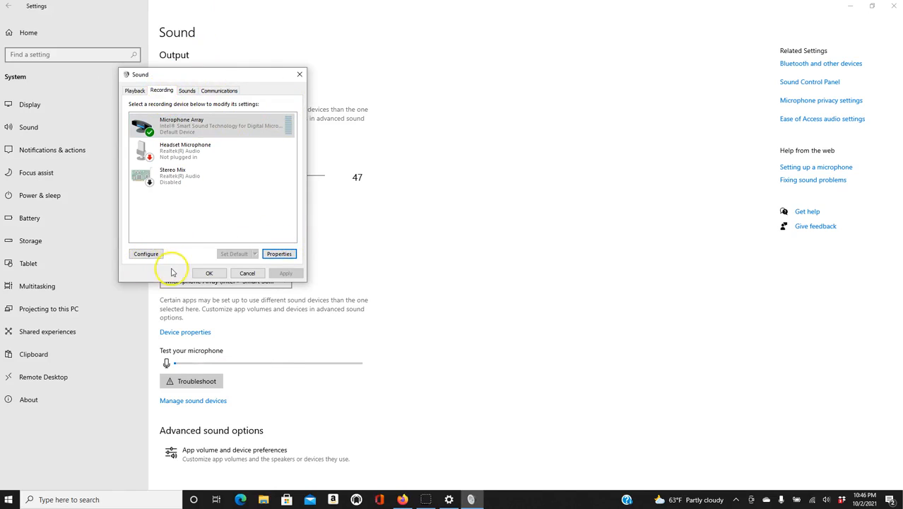
left_click(145, 254)
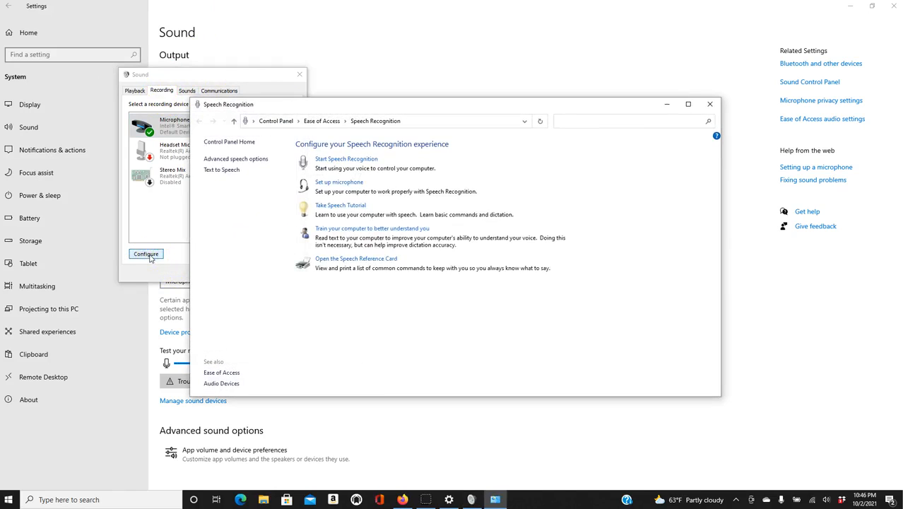
left_click(710, 103)
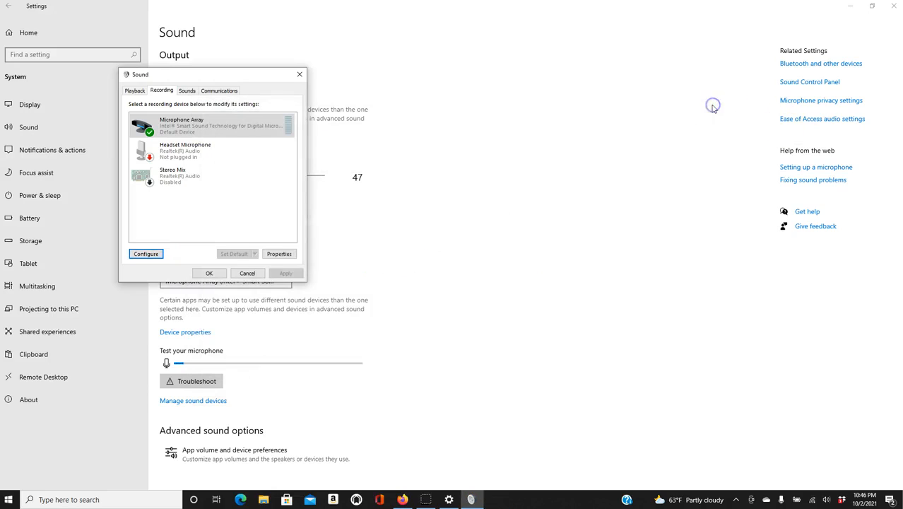
- In the Microphone Array's advanced properties, enable exclusive application control, exclusive mode priority and audio enhancements
left_click(282, 254)
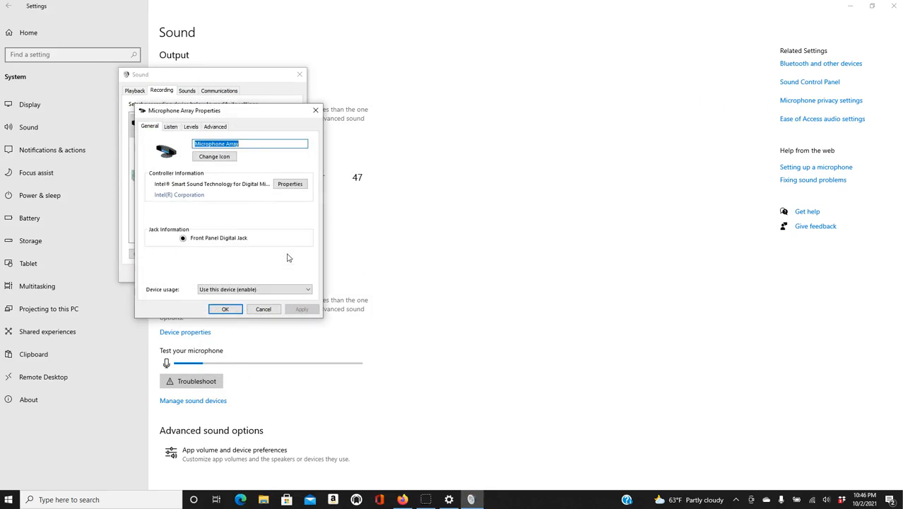
left_click(216, 127)
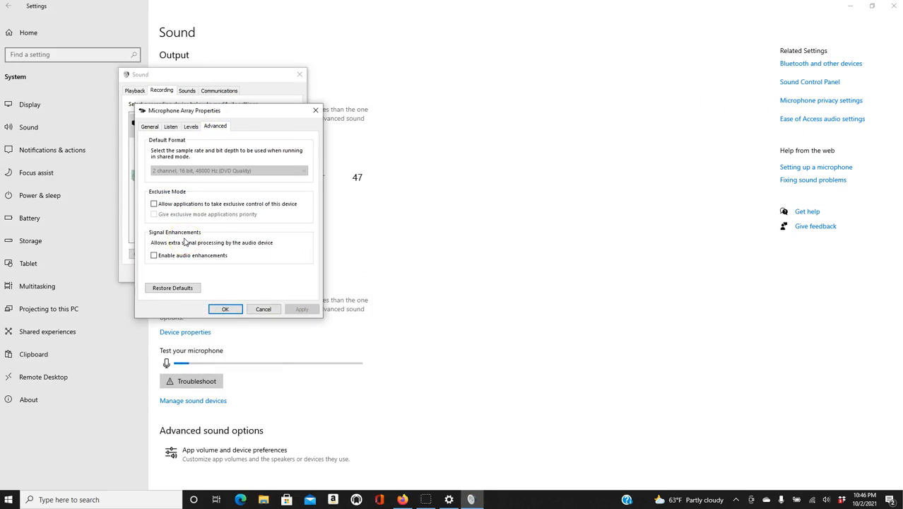
left_click_drag(262, 112, 457, 73)
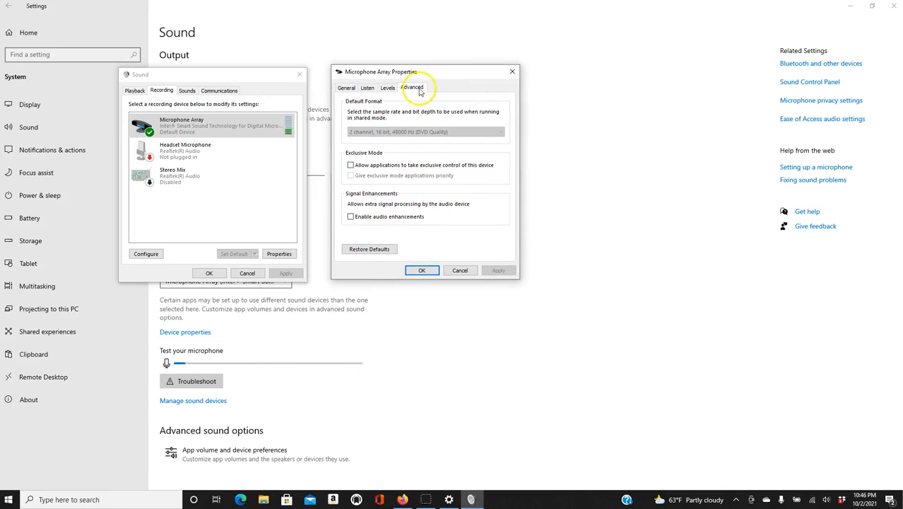
left_click(351, 165)
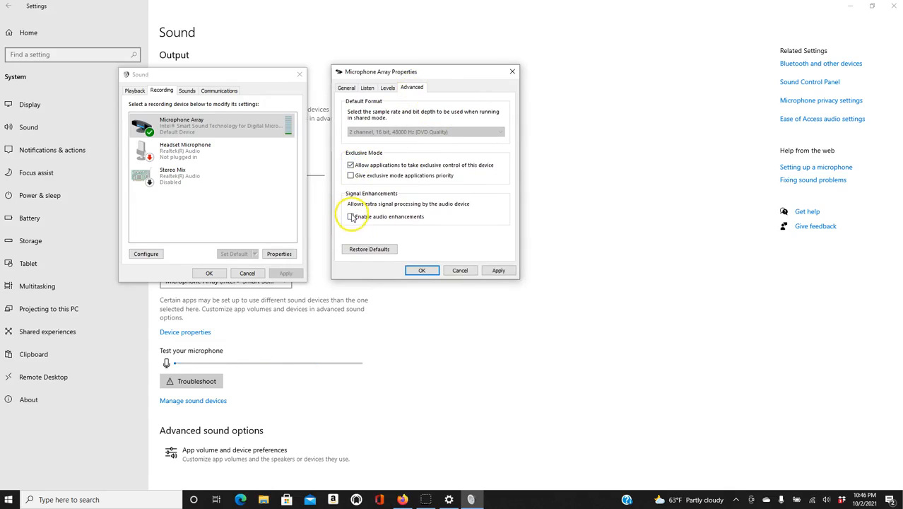
left_click(351, 176)
left_click(351, 216)
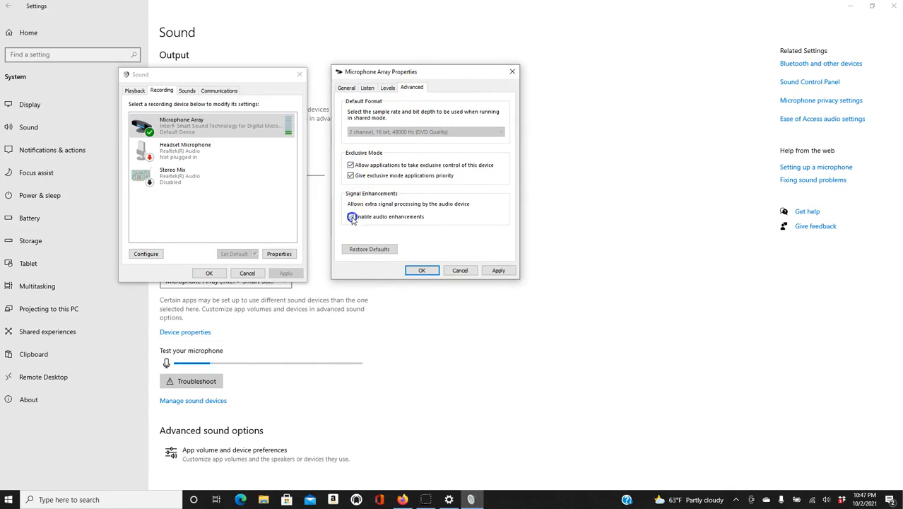
- Disable audio enhancements, exclusive mode priority and exclusive application control for the Microphone Array
left_click(351, 217)
left_click(351, 176)
left_click(352, 165)
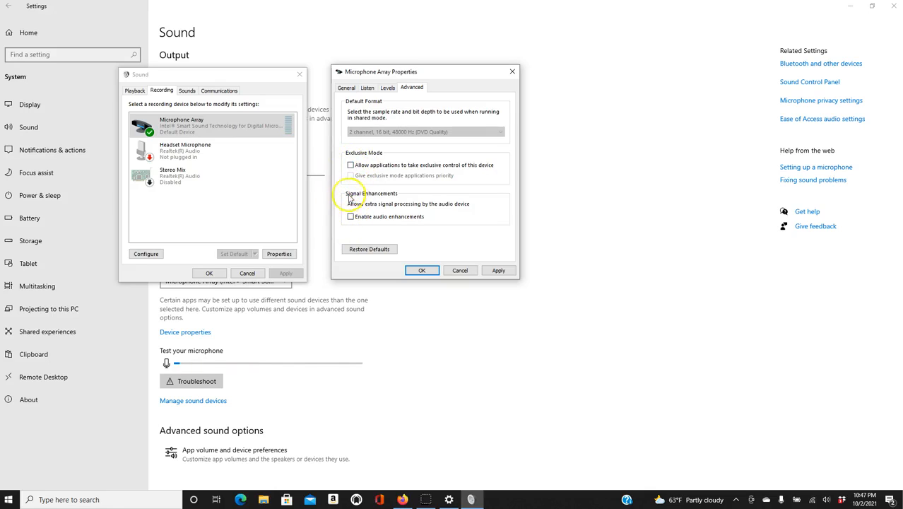
- Toggle exclusive application control and audio enhancements on and back off, and close the Microphone Array properties and Sound dialog without applying
left_click(351, 165)
left_click(351, 217)
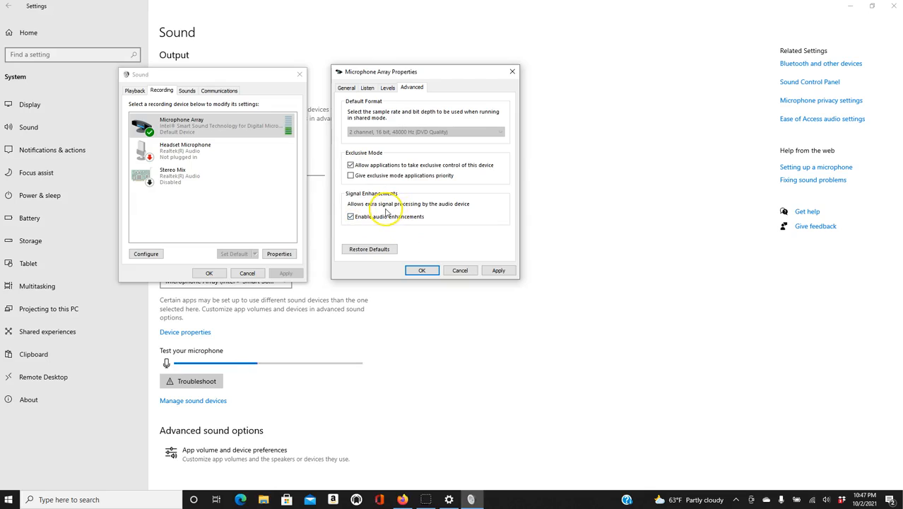
left_click(351, 217)
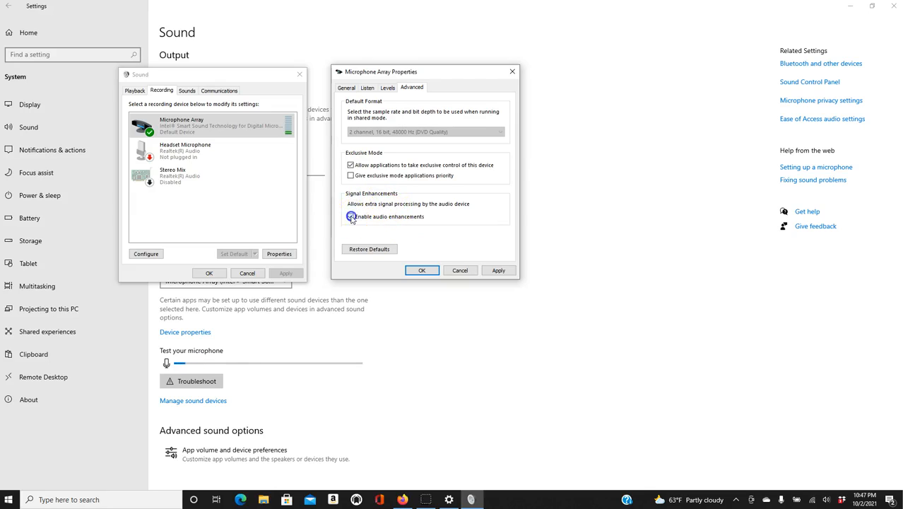
left_click(350, 164)
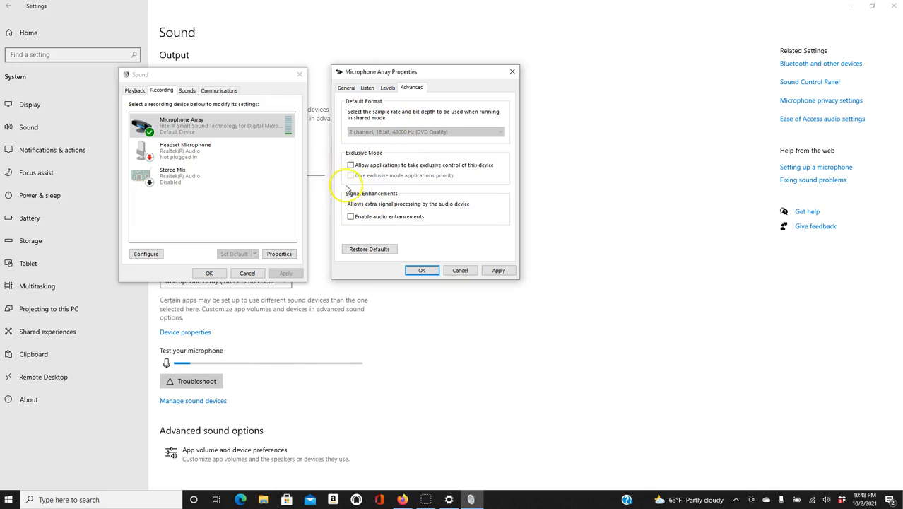
left_click(514, 72)
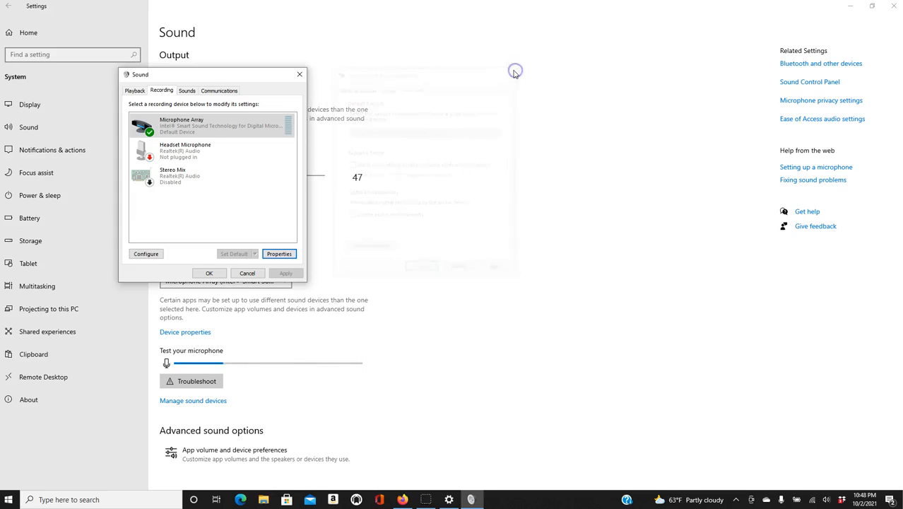
left_click(300, 74)
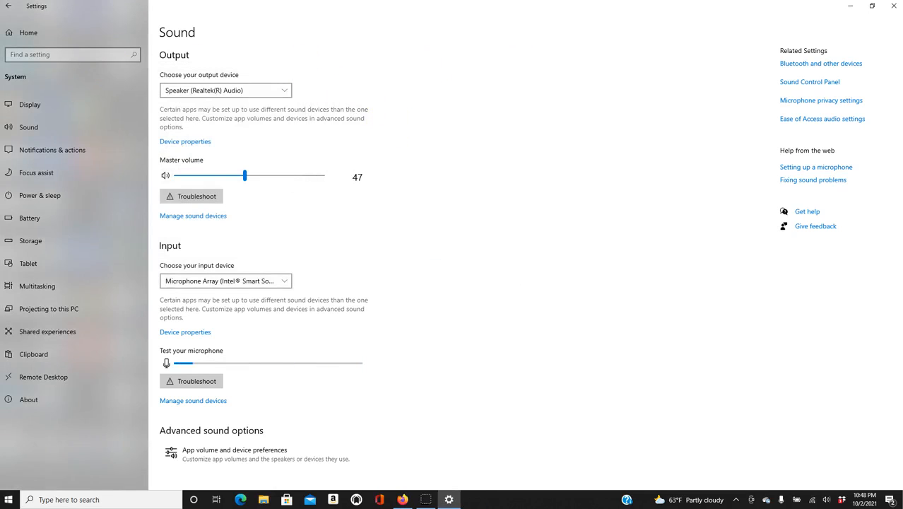
- Return to the Settings home, reopen the system sound settings and show the Sound Control Panel's recording devices
left_click(10, 9)
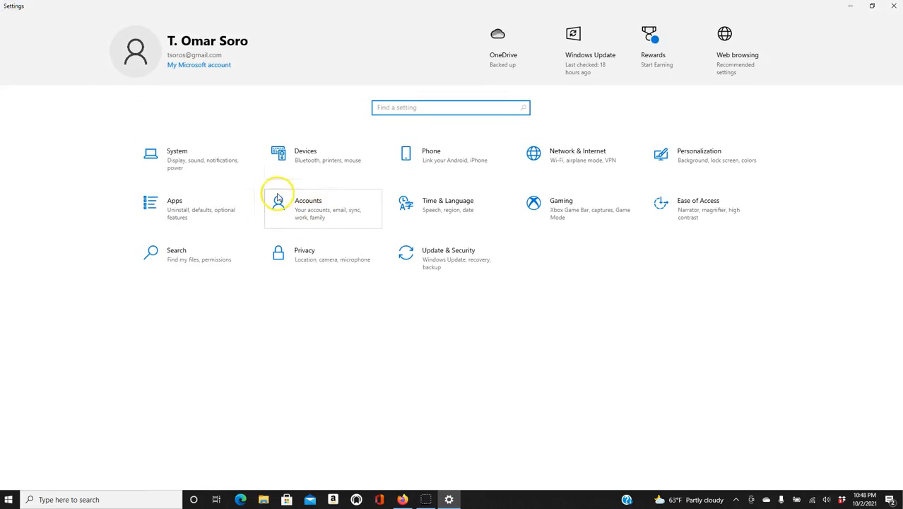
left_click(179, 162)
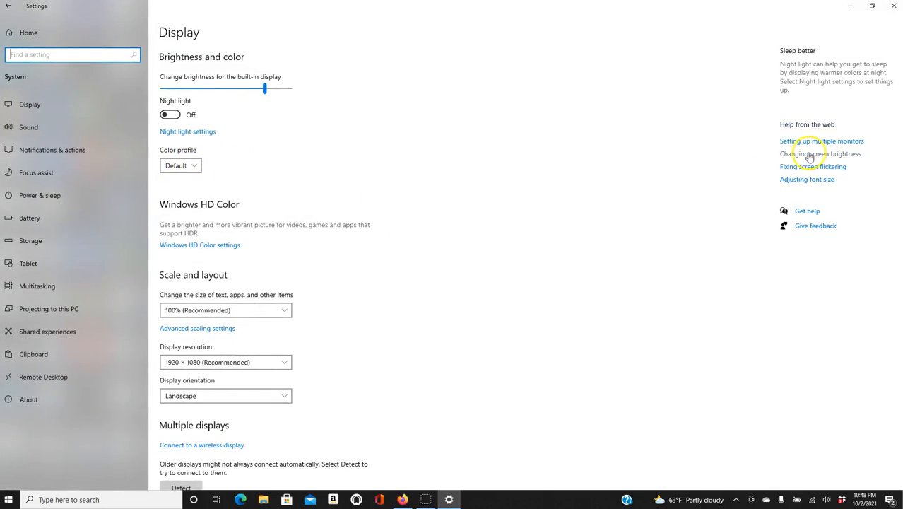
left_click(31, 133)
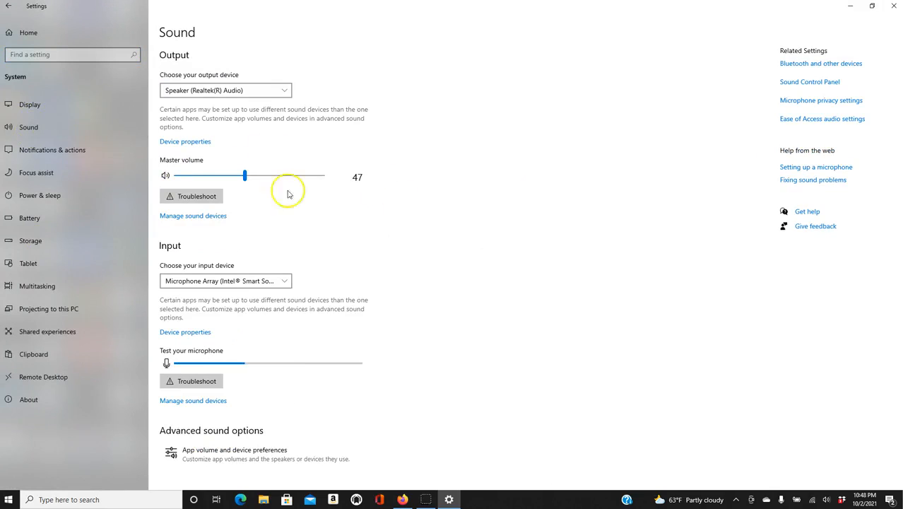
left_click(818, 83)
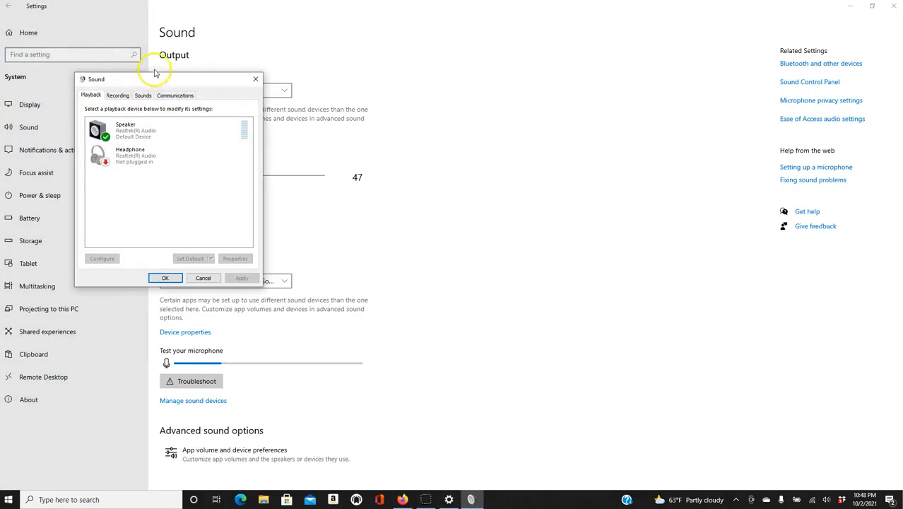
left_click(118, 96)
- Review the Microphone Array's advanced properties, including exclusive mode and signal enhancements, and close both dialogs
left_click(135, 126)
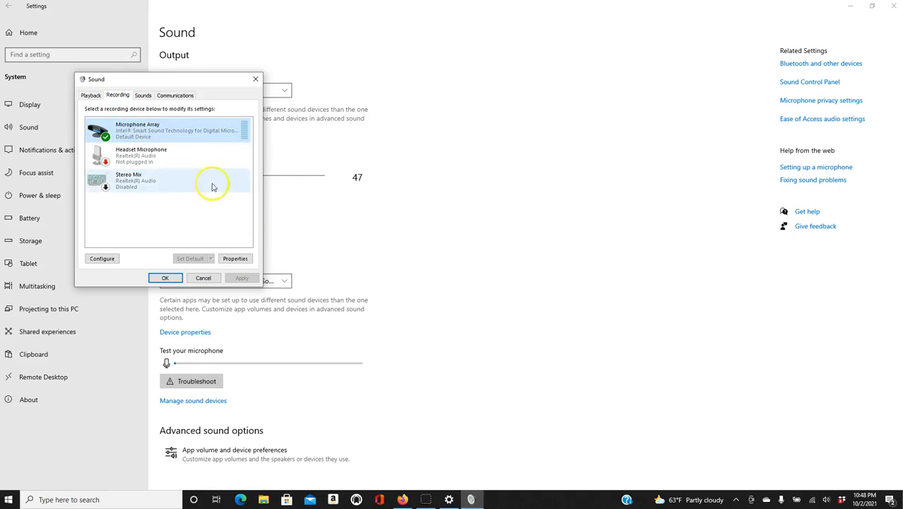
left_click(234, 258)
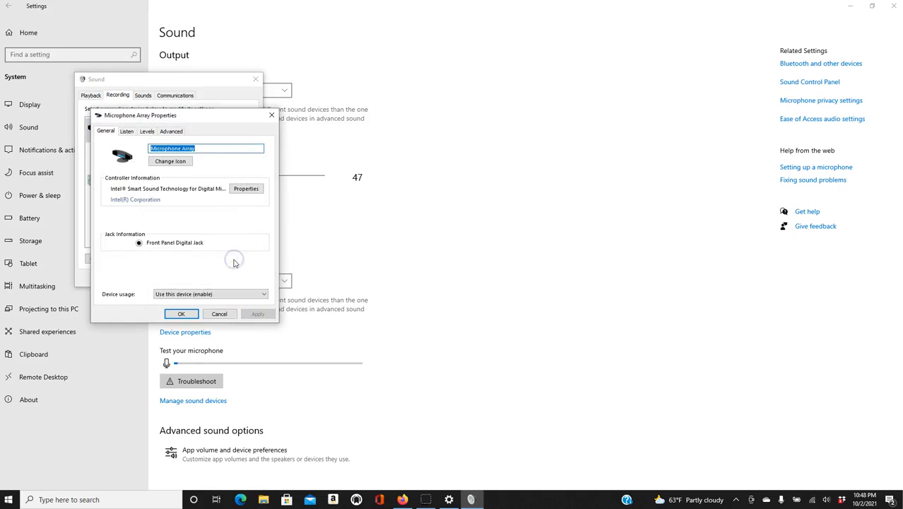
left_click(173, 132)
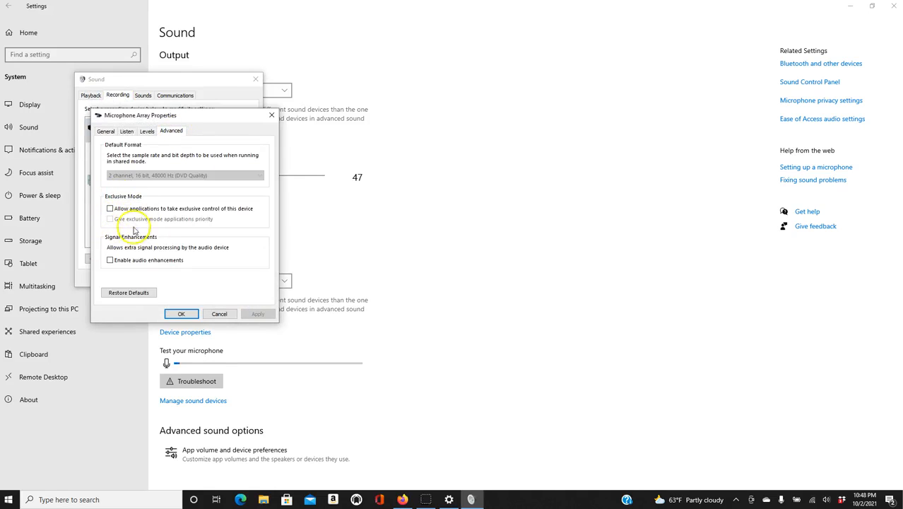
left_click(272, 117)
left_click(256, 80)
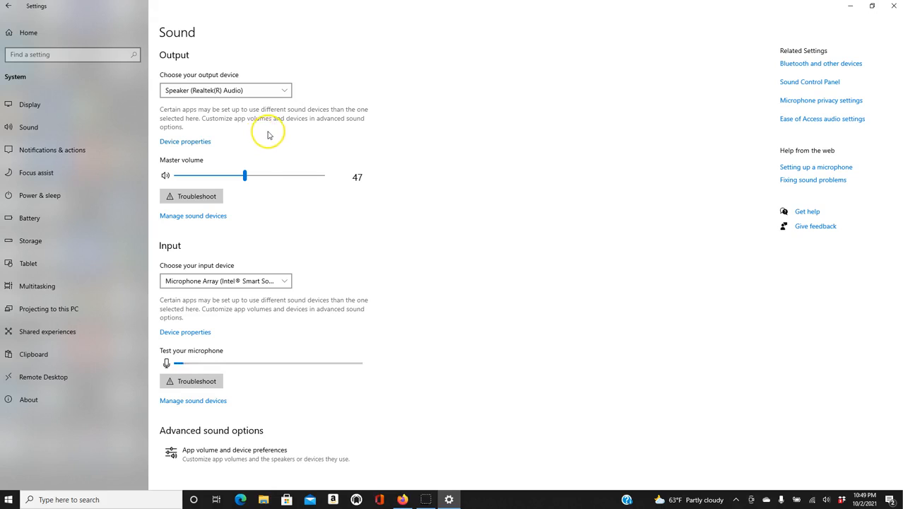
- Close the Settings window and reopen the Settings app through a Windows search for "settings"
left_click(6, 9)
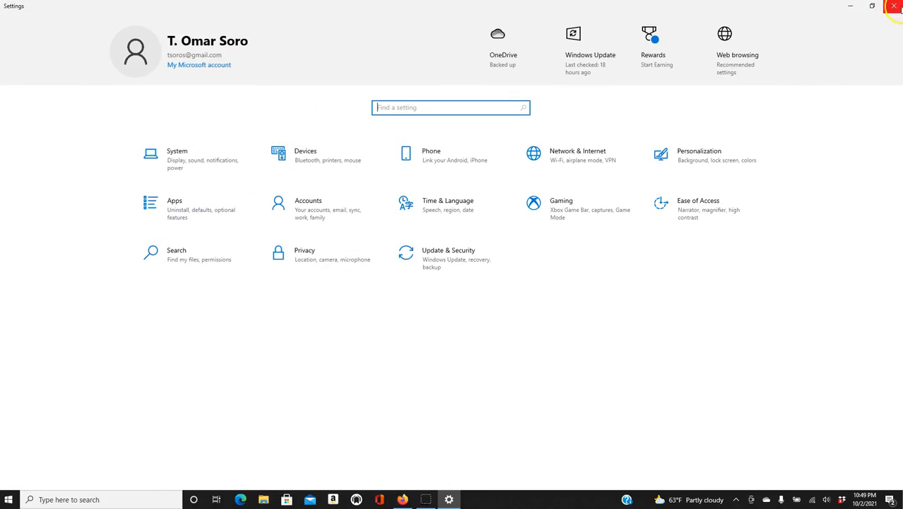
left_click(893, 8)
left_click(134, 498)
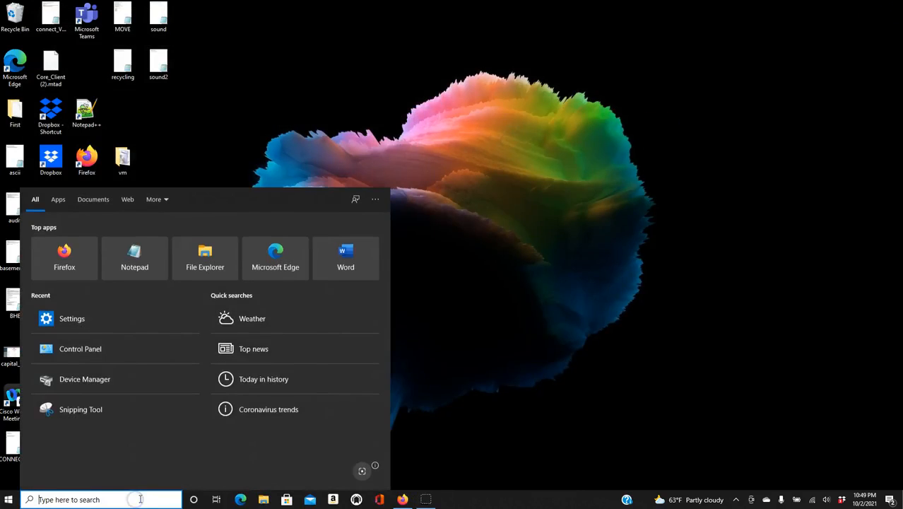
type("settings")
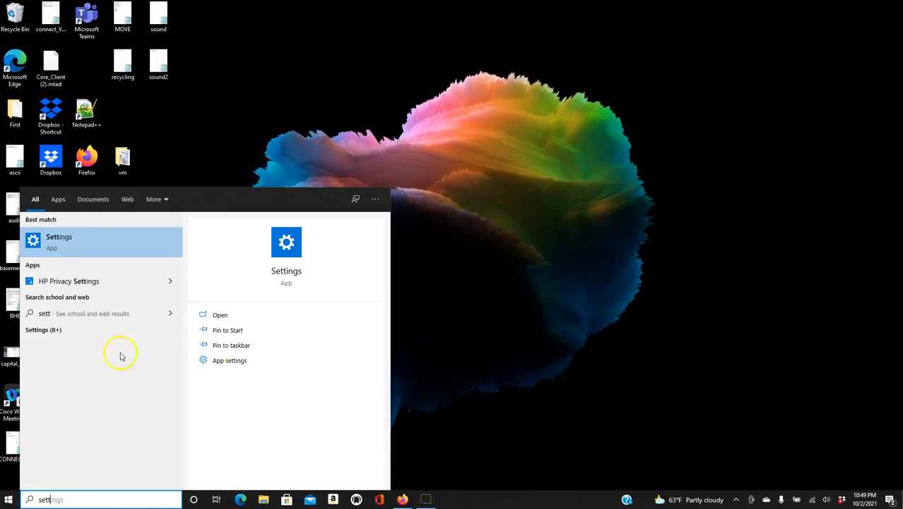
left_click(52, 240)
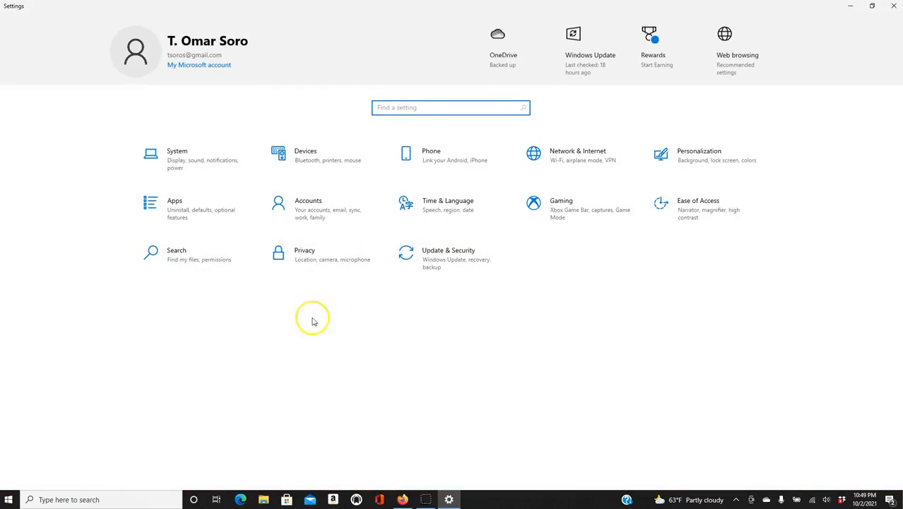
- Open the other sound settings from the Ease of Access audio page and view the recording and playback devices
left_click(710, 212)
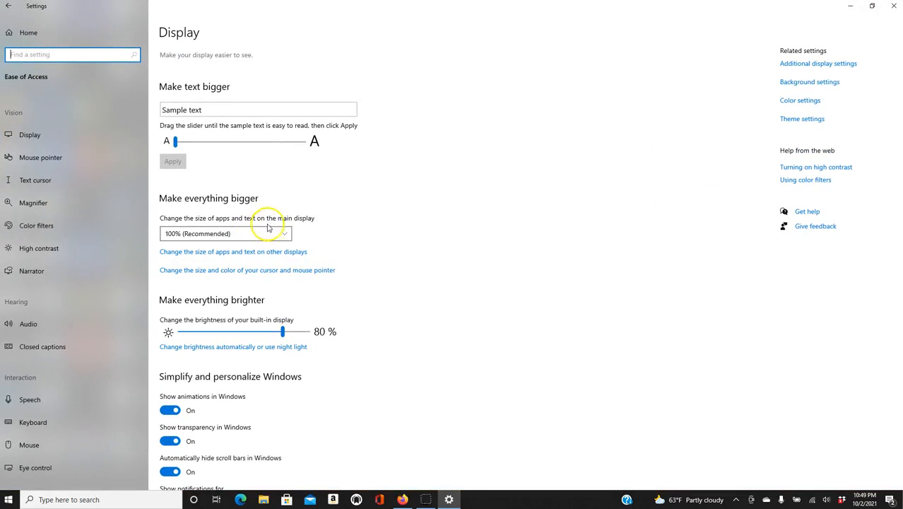
left_click(17, 322)
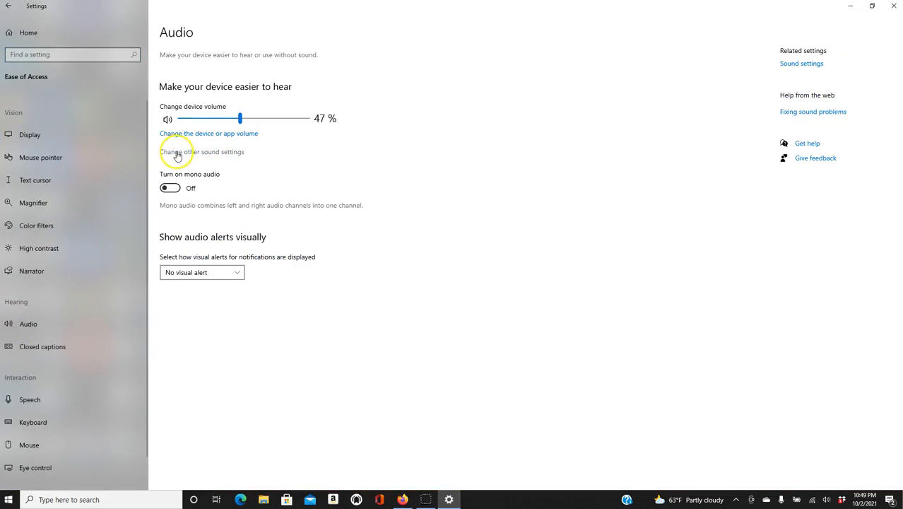
left_click(222, 157)
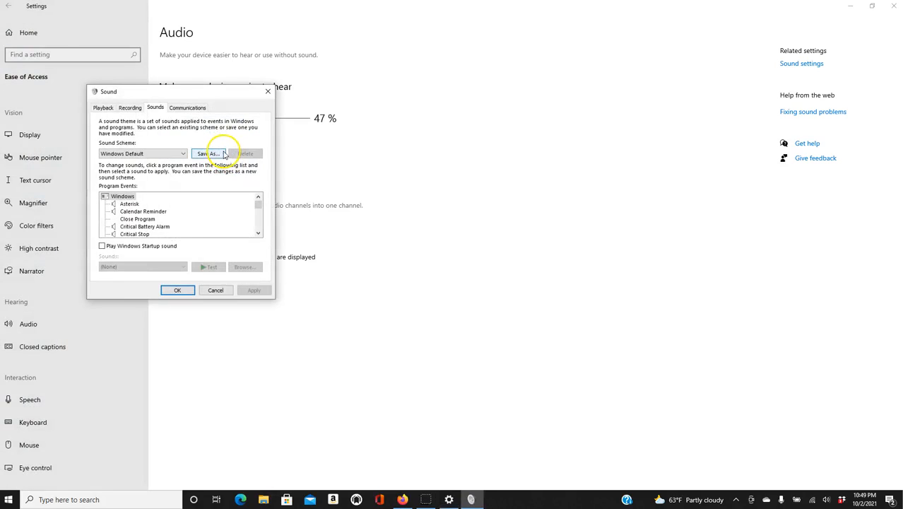
left_click(130, 107)
left_click(100, 107)
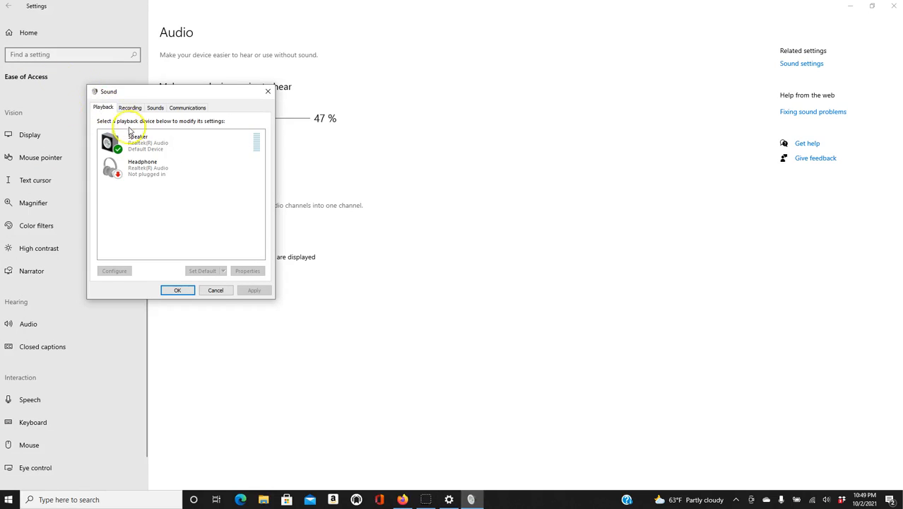
- Show the recording devices in the Sound dialog and open the Speech Recognition configuration for the Microphone Array
left_click(130, 108)
left_click(139, 143)
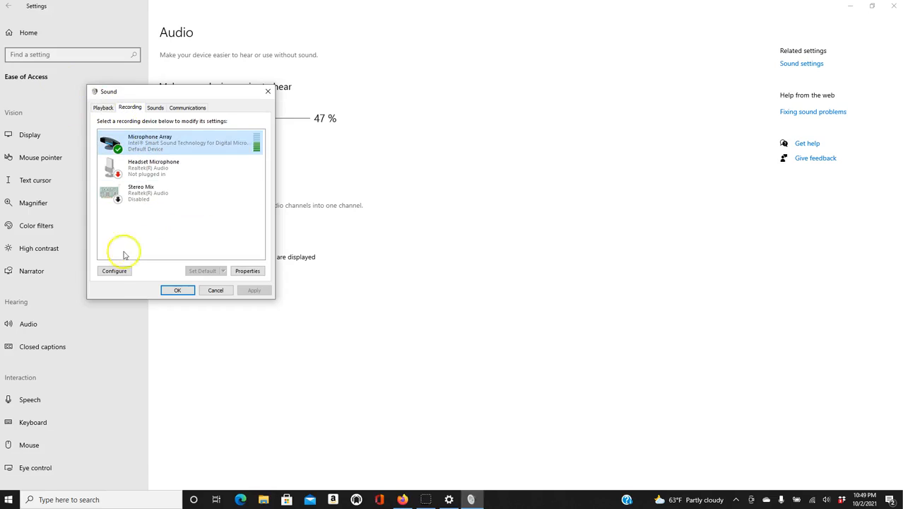
left_click(114, 272)
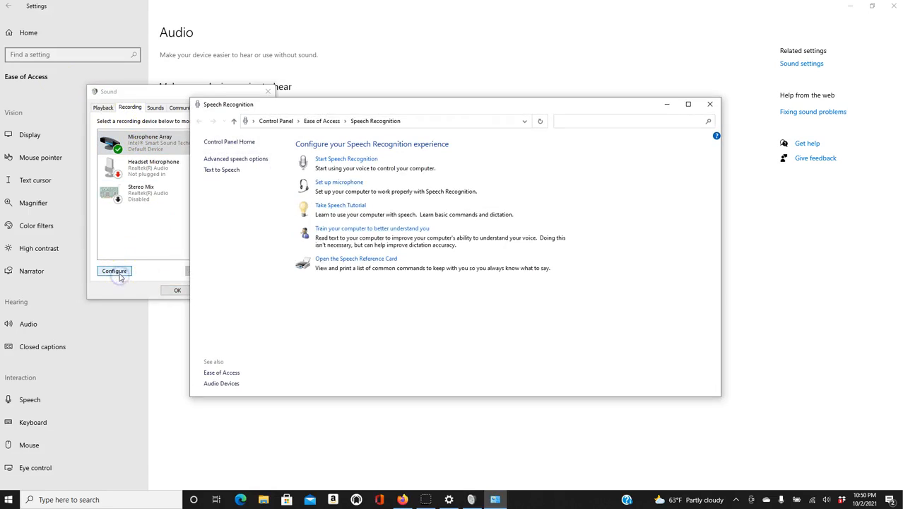
- Run the Speech Recognition setup with the Other microphone type up to the volume test, and close the wizard and its window
left_click(350, 161)
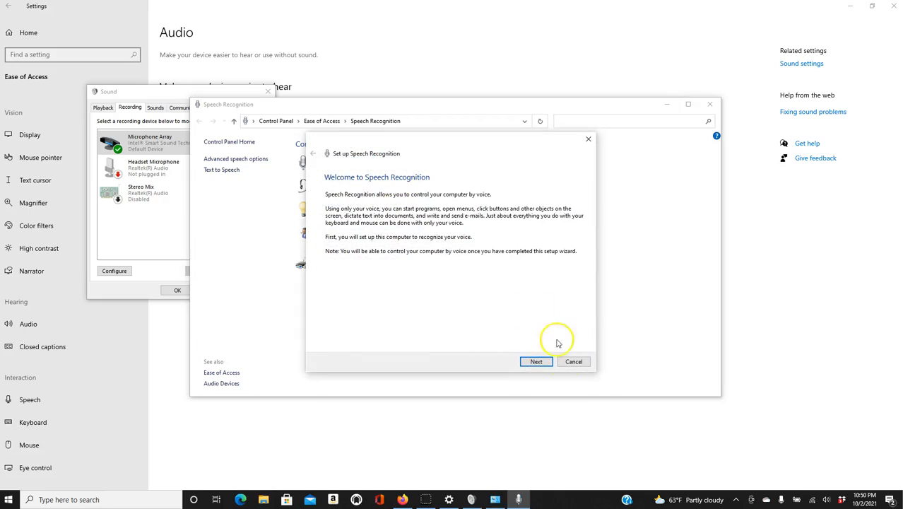
left_click(537, 362)
left_click(377, 250)
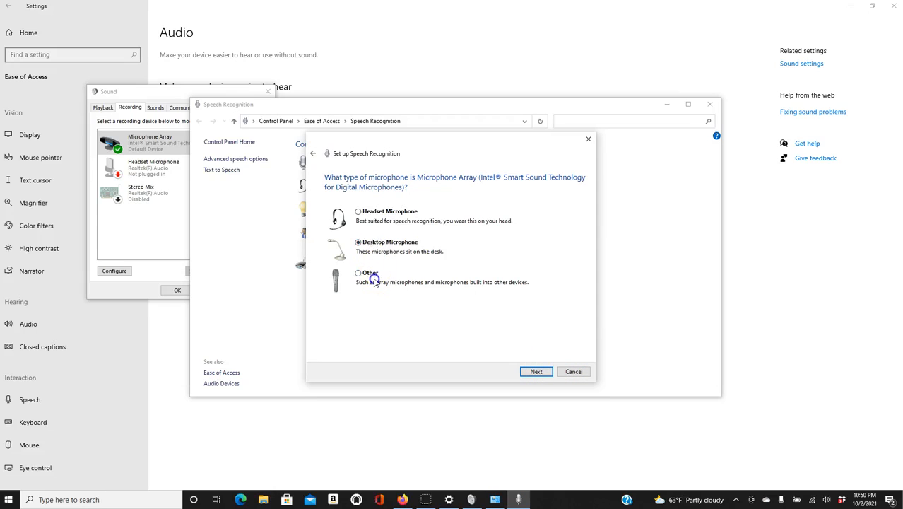
left_click(535, 371)
left_click(536, 371)
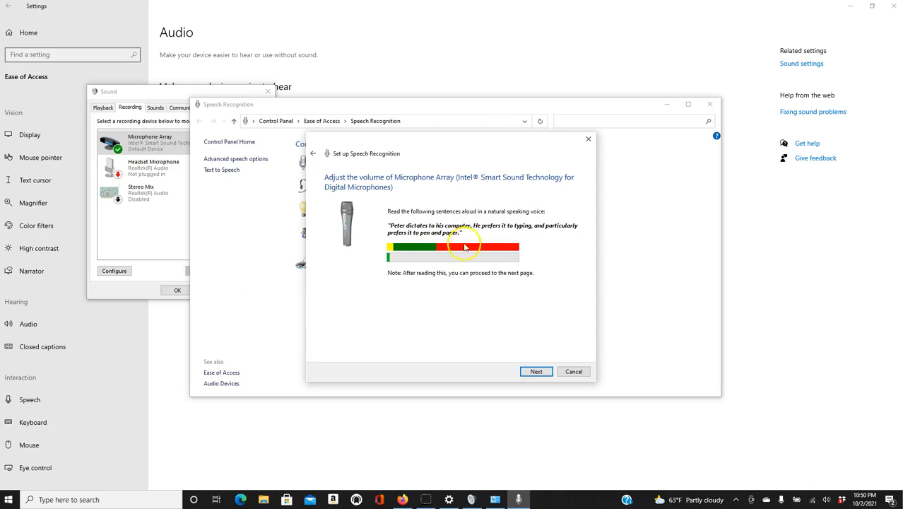
left_click(589, 140)
left_click(709, 104)
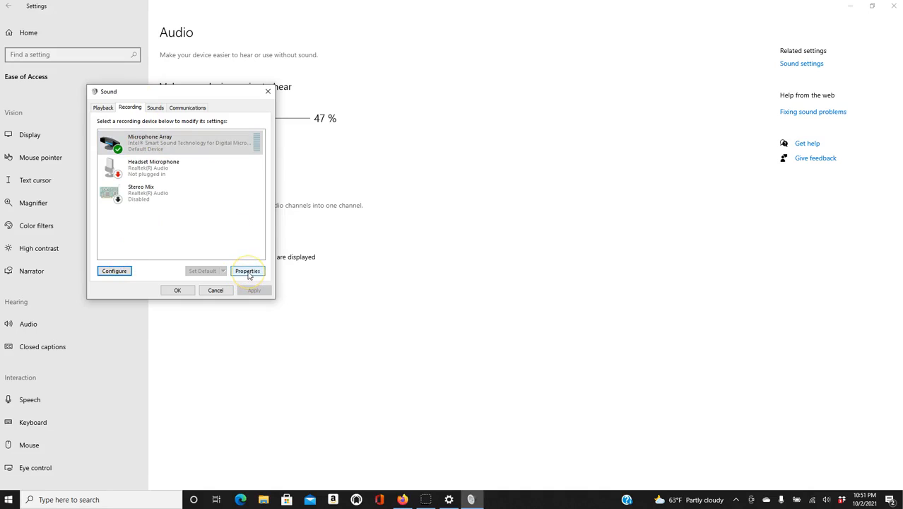
- Reopen the Microphone Array's configuration, repeat the Speech Recognition setup as Other up to the volume test, and close all its windows and the Sound dialog
left_click(108, 273)
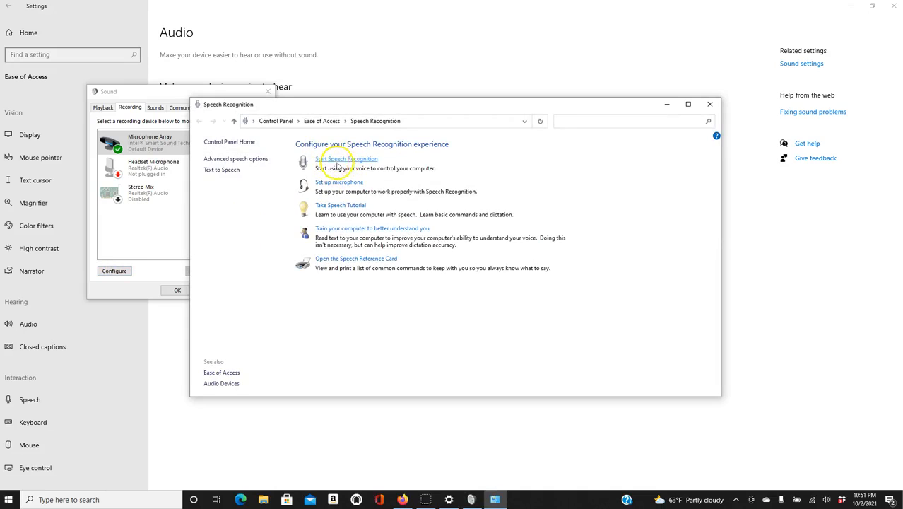
left_click(344, 162)
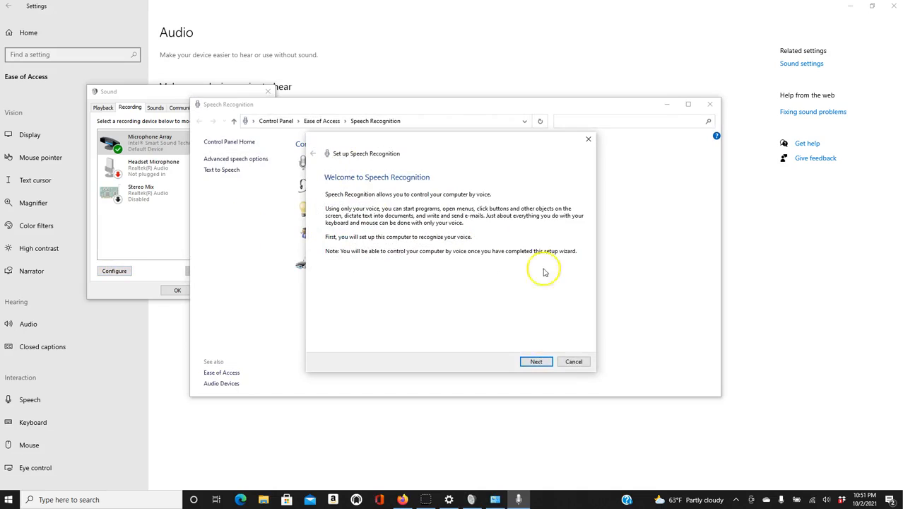
left_click(536, 361)
left_click(362, 274)
left_click(536, 371)
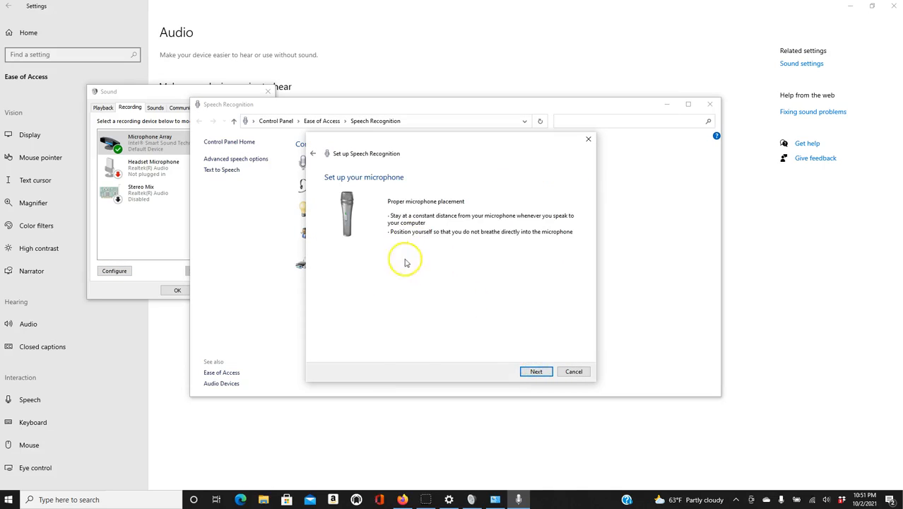
left_click(536, 371)
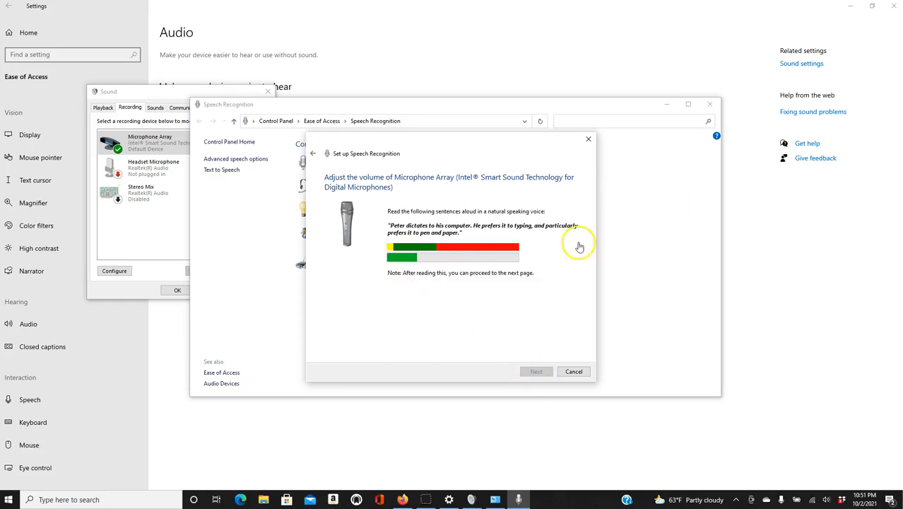
left_click(588, 138)
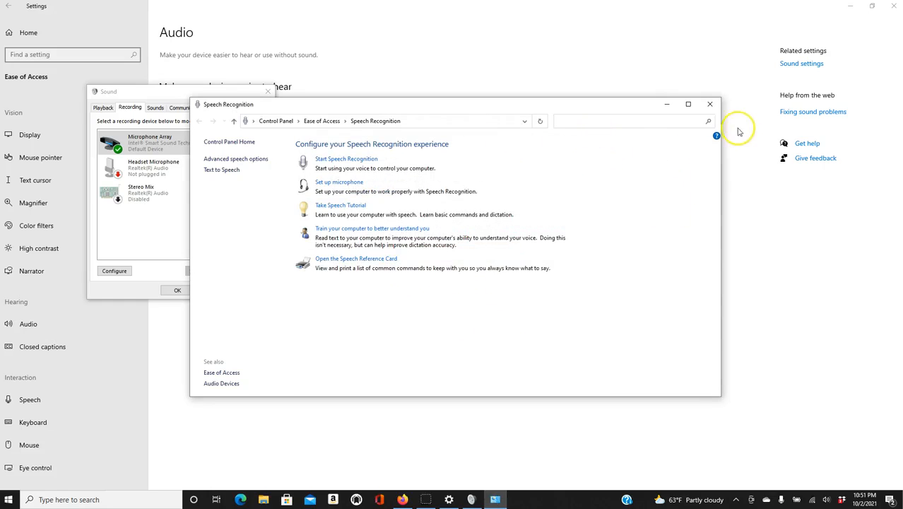
left_click(710, 105)
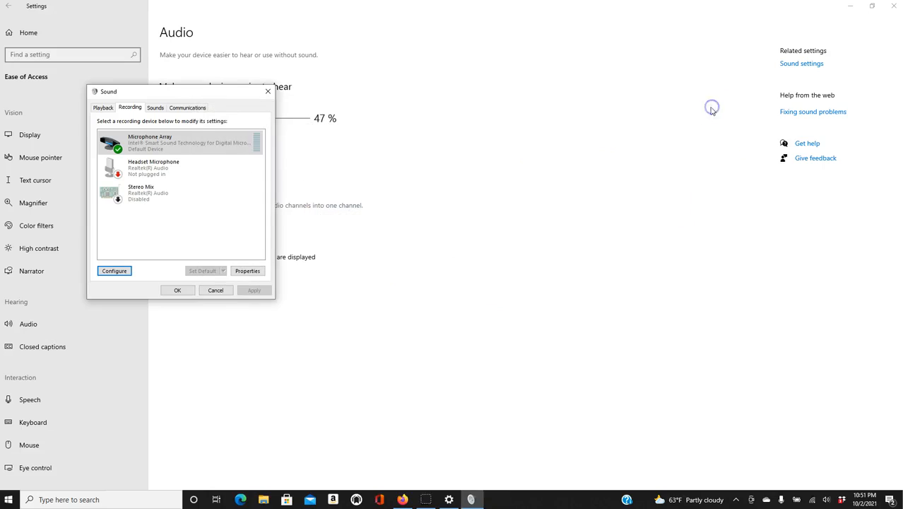
left_click(268, 91)
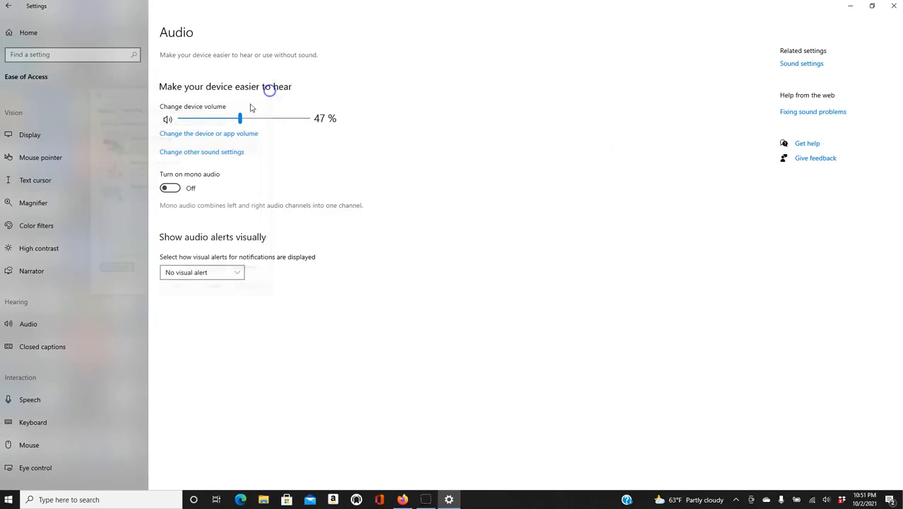
- Review the input device options in the system sound settings and return to the Ease of Access audio page
left_click(180, 147)
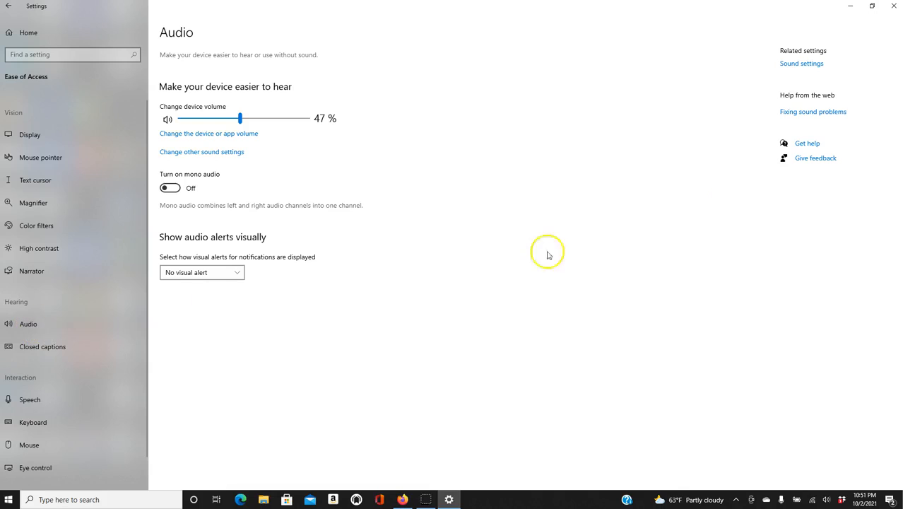
left_click(809, 67)
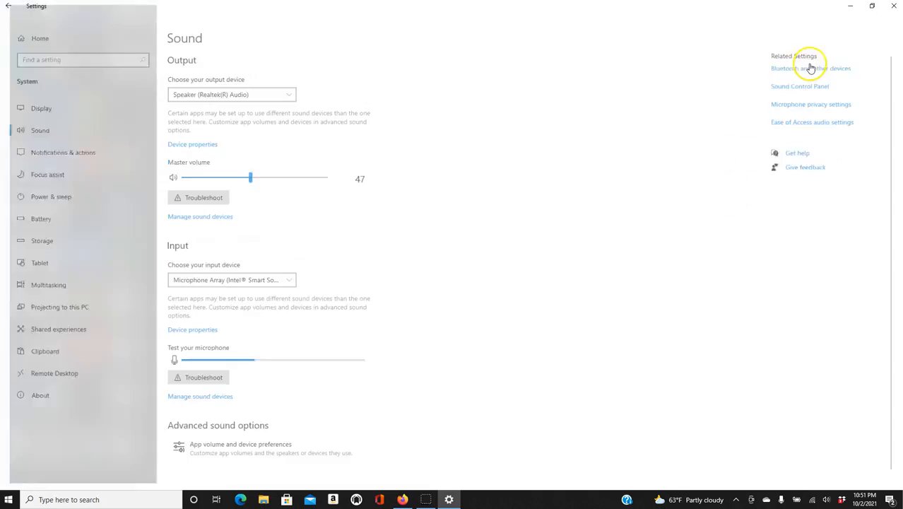
scroll(304, 233, "down", 1)
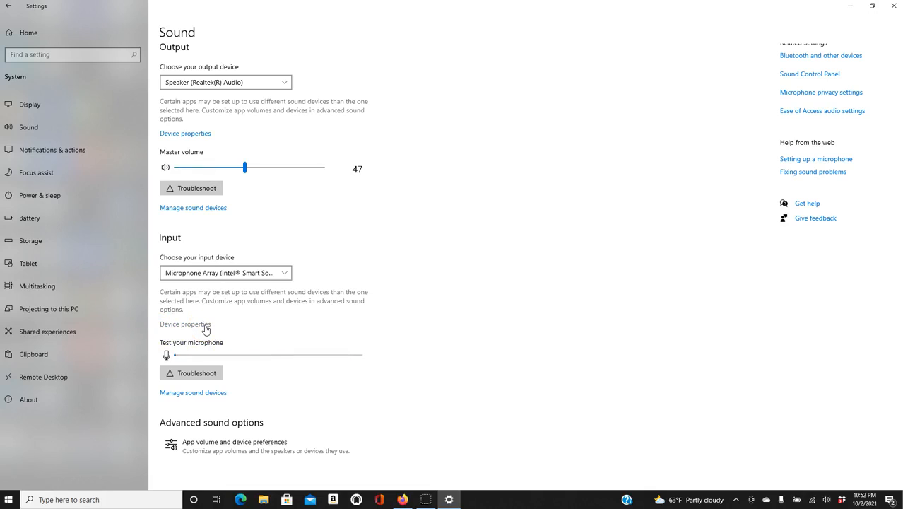
left_click(8, 7)
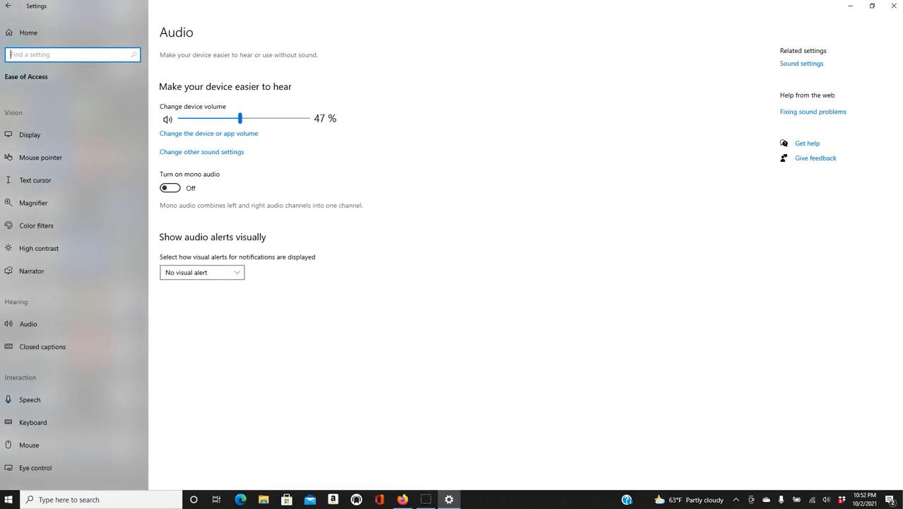
- Close Settings, search Windows for "device", and open Device Manager in a maximized window
left_click(893, 7)
left_click(97, 500)
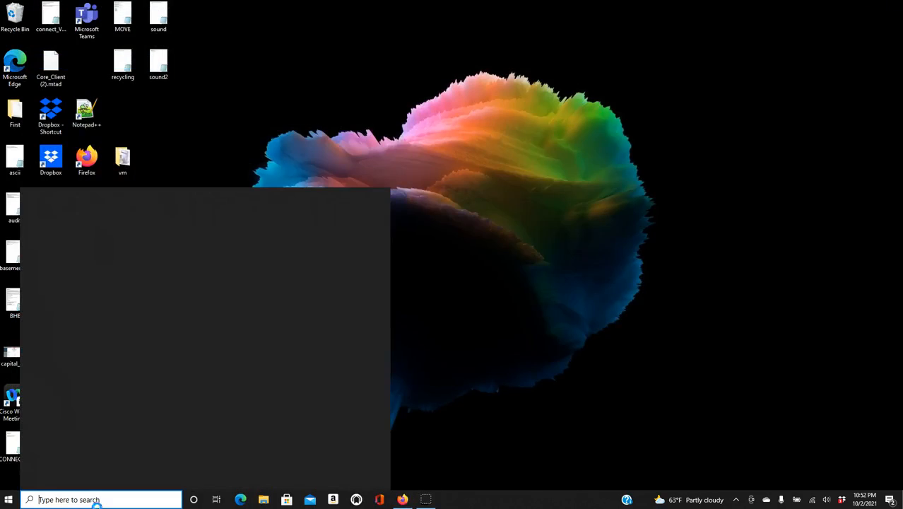
type("device")
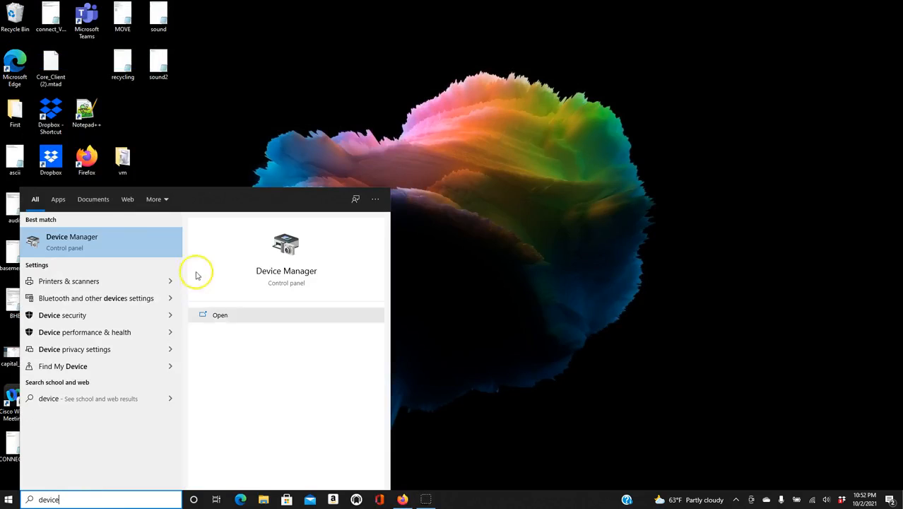
left_click(109, 240)
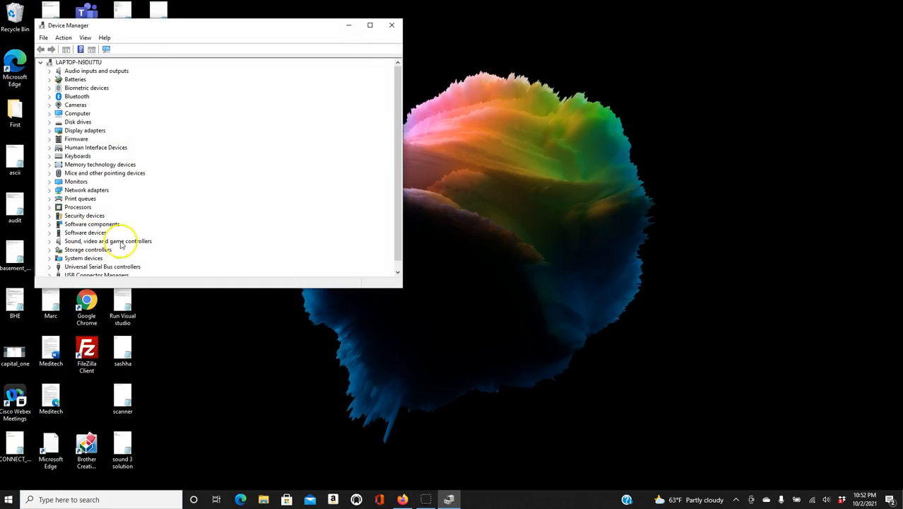
left_click(370, 26)
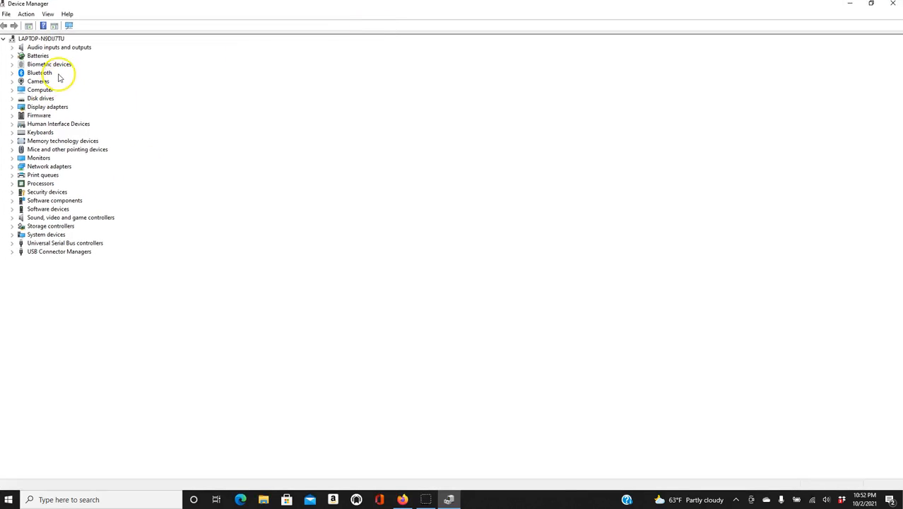
- Browse the compatible drivers on the computer for the Microphone Array under Audio inputs and outputs, select Audio Endpoint, and close the update wizard
left_click(12, 48)
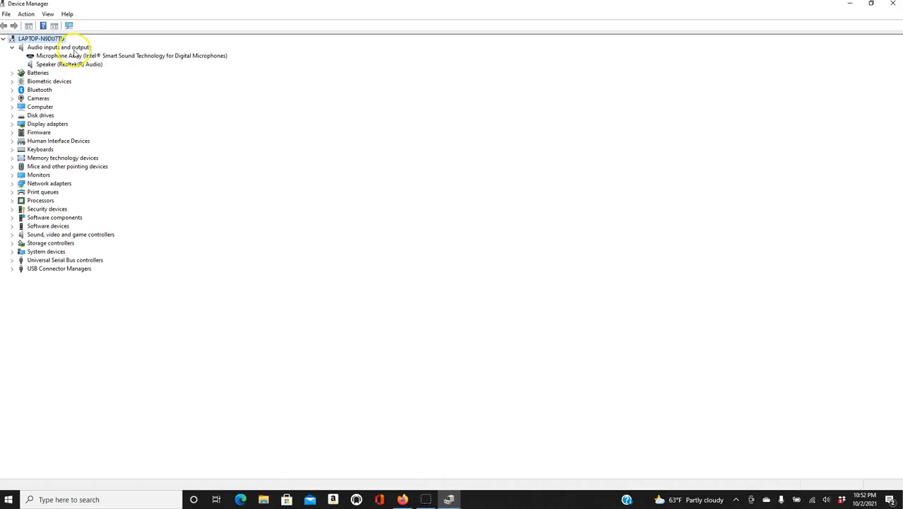
right_click(126, 58)
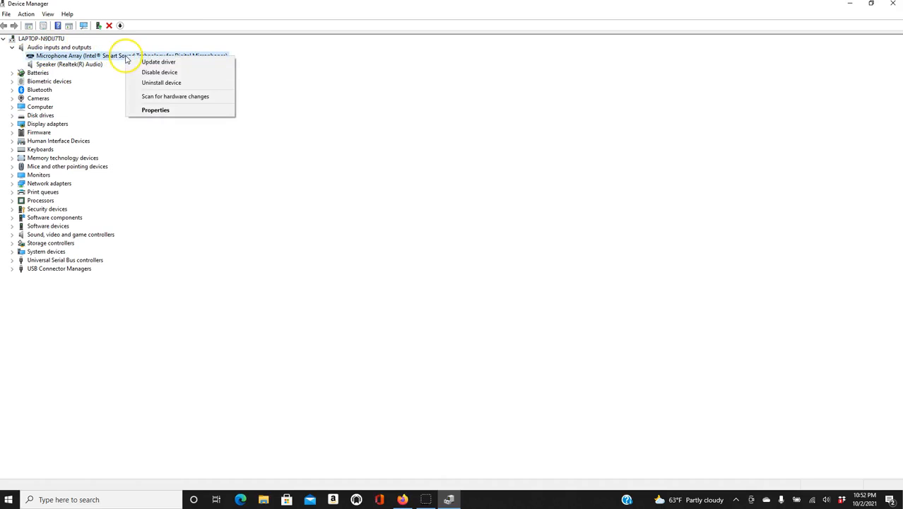
left_click(163, 61)
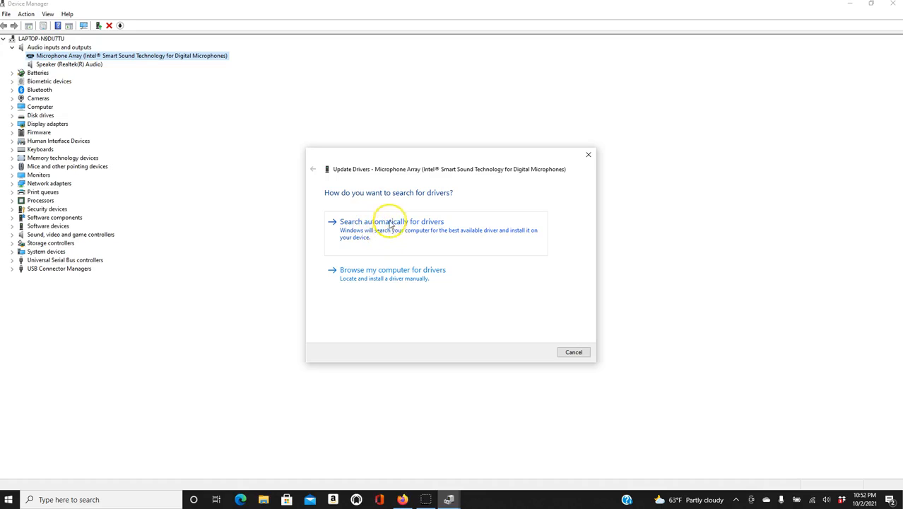
left_click(384, 271)
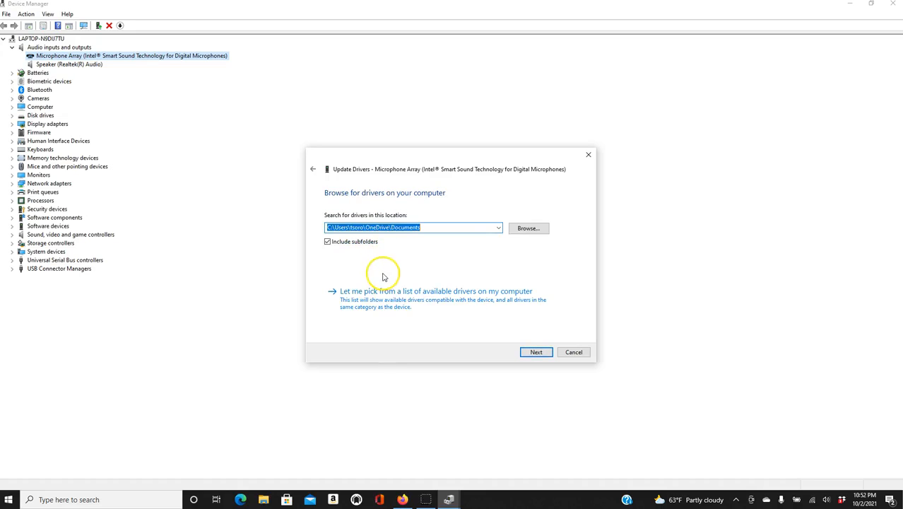
left_click(414, 296)
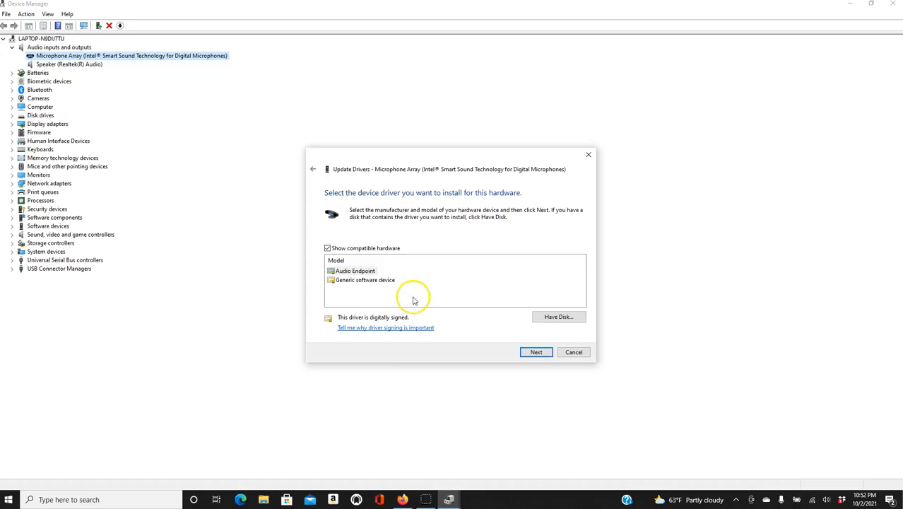
left_click(350, 272)
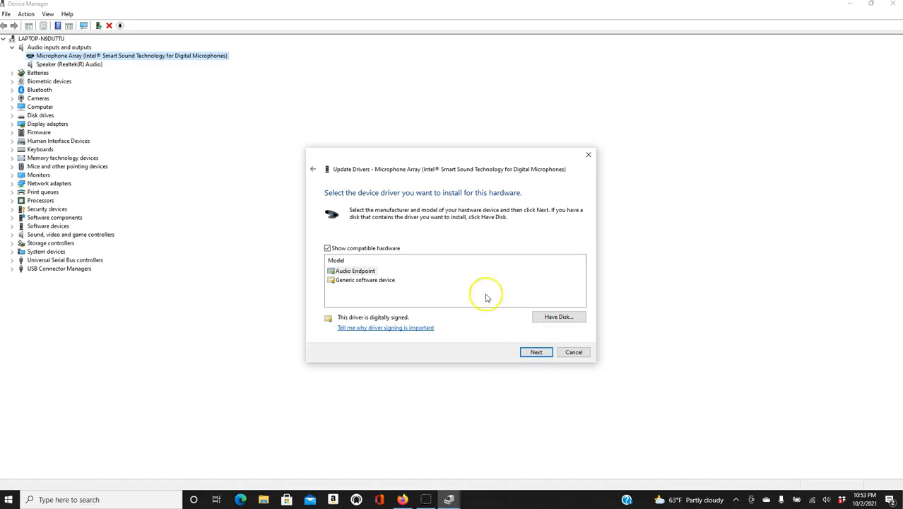
left_click(589, 157)
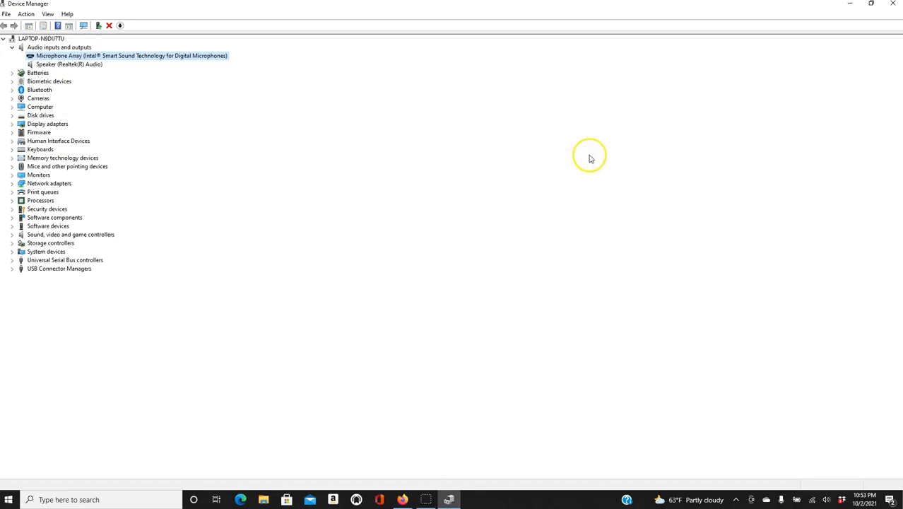
- Review the driver update choices for Intel Smart Sound Technology for Digital Microphones under Sound, video and game controllers, and close the wizard
left_click(11, 48)
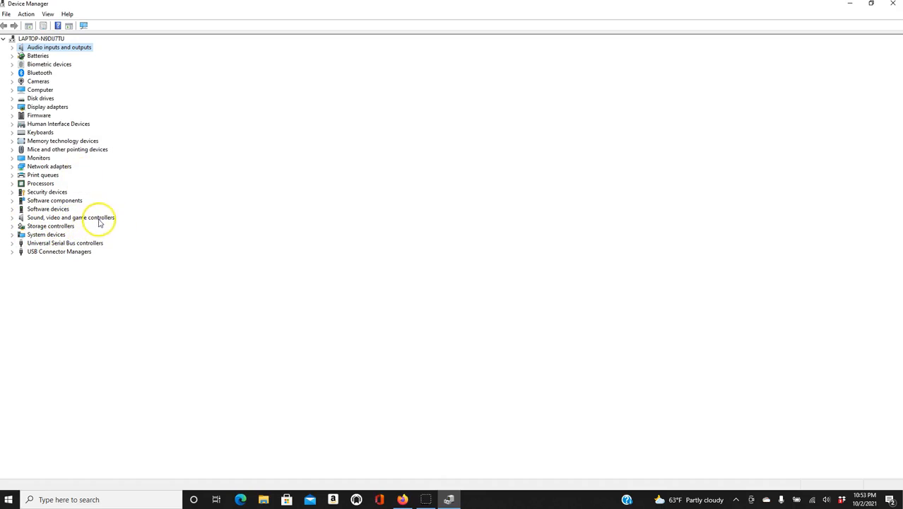
left_click(12, 218)
right_click(172, 227)
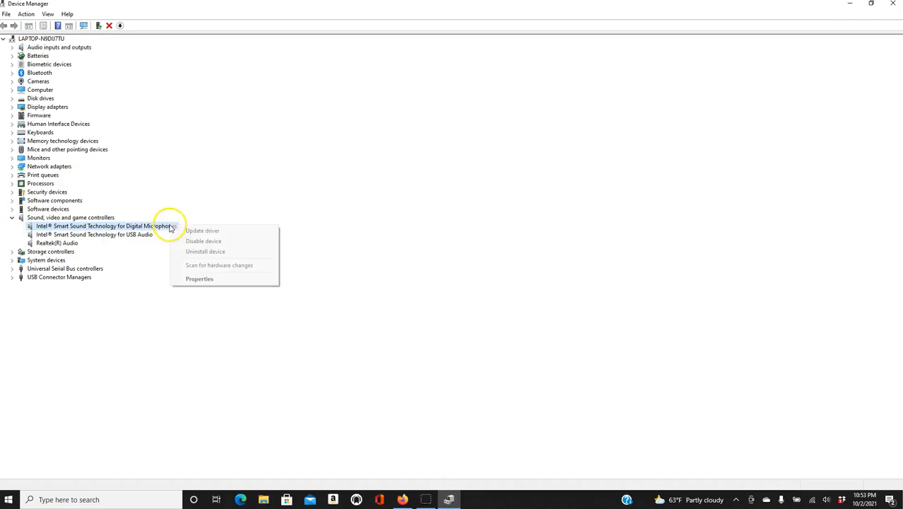
left_click(198, 230)
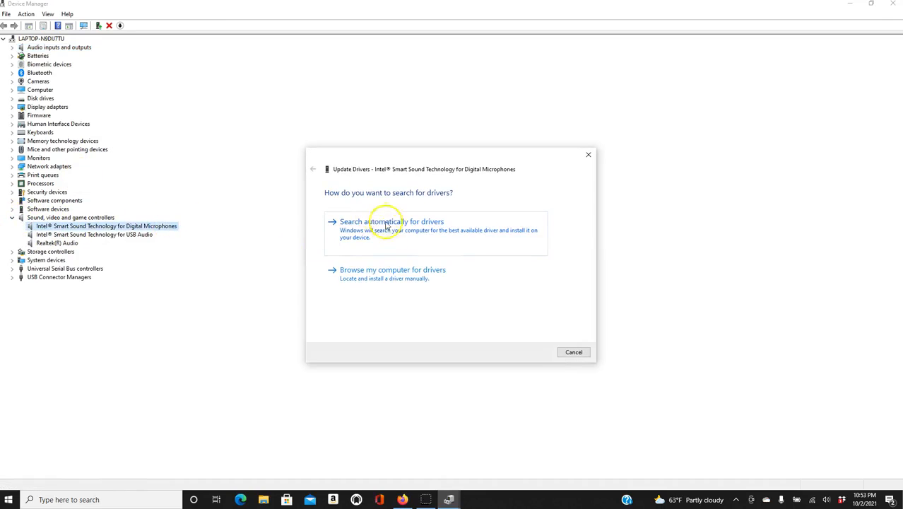
left_click(590, 154)
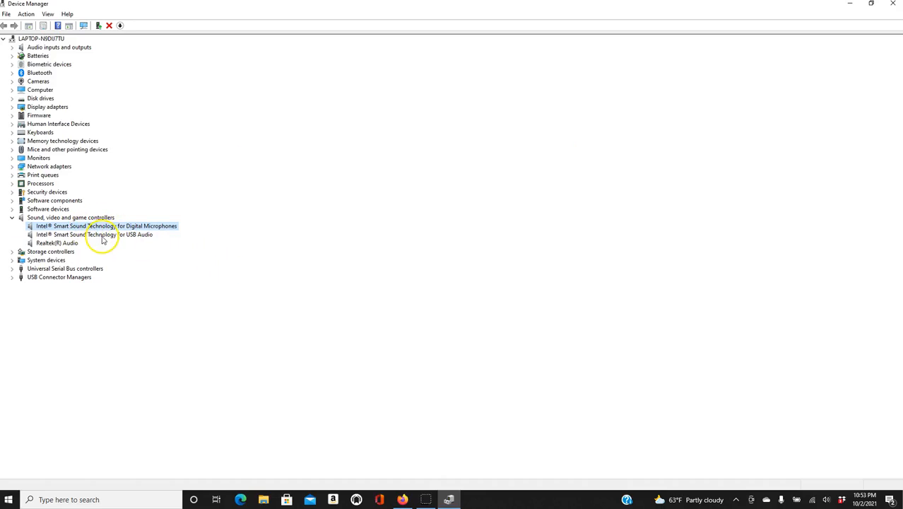
- View the available device actions for Intel Smart Sound Technology for Digital Microphones and collapse the Sound, video and game controllers category
right_click(144, 227)
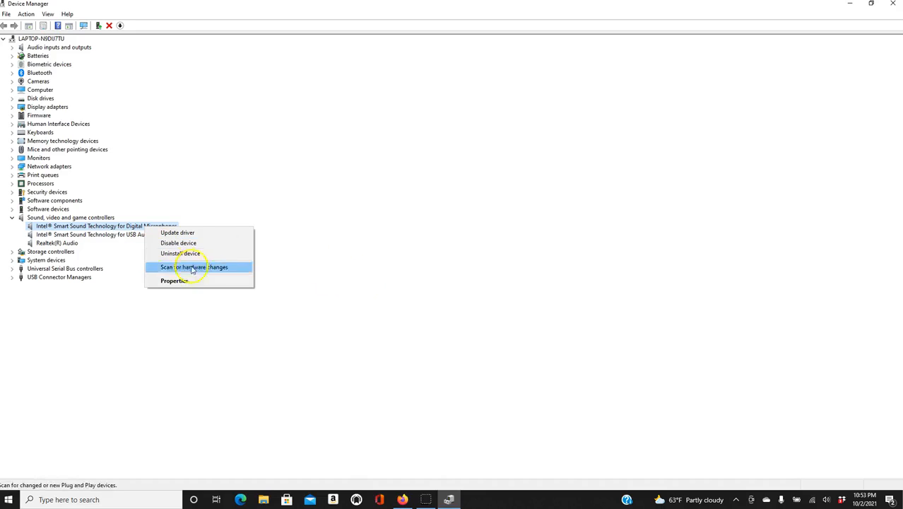
left_click(122, 325)
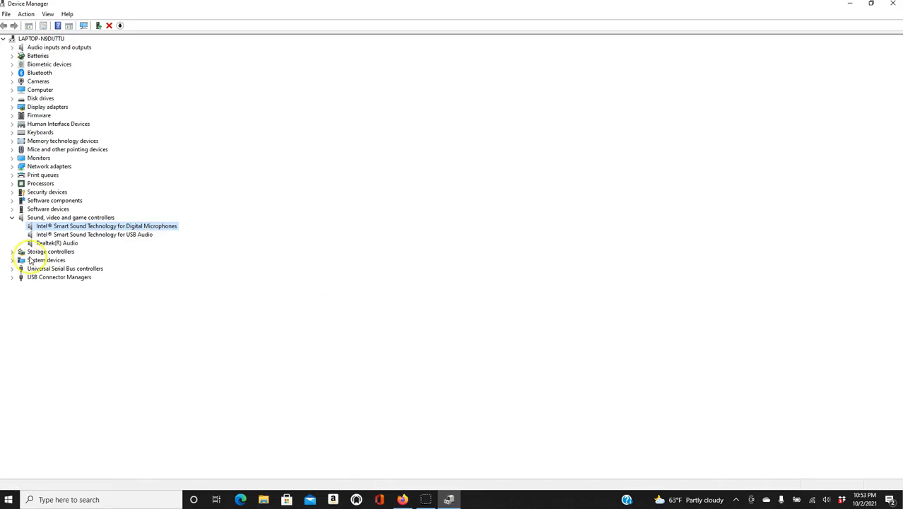
left_click(12, 217)
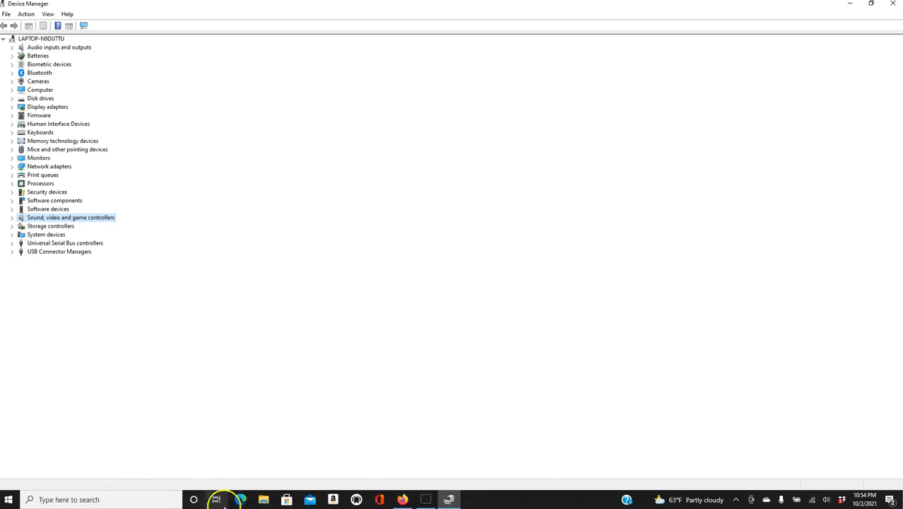
left_click(426, 499)
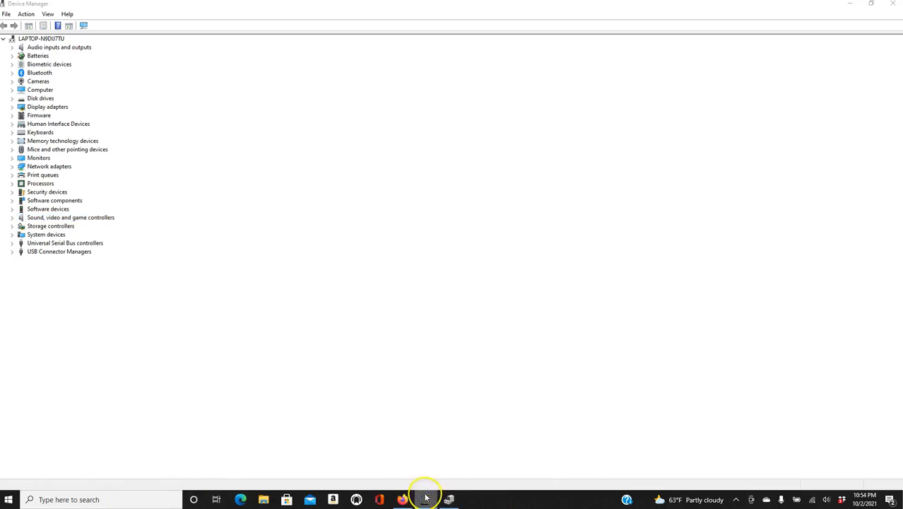